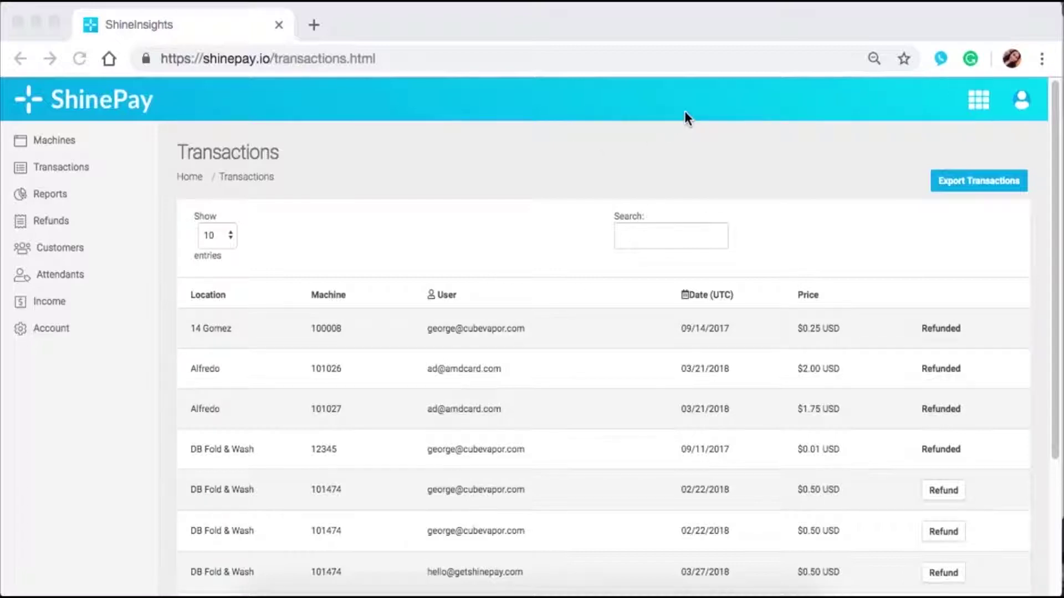
- Open the list of machines and bring up the details of machine 101028
{"action": "left_click", "coordinate": [57, 138]}
{"action": "left_click", "coordinate": [99, 147]}
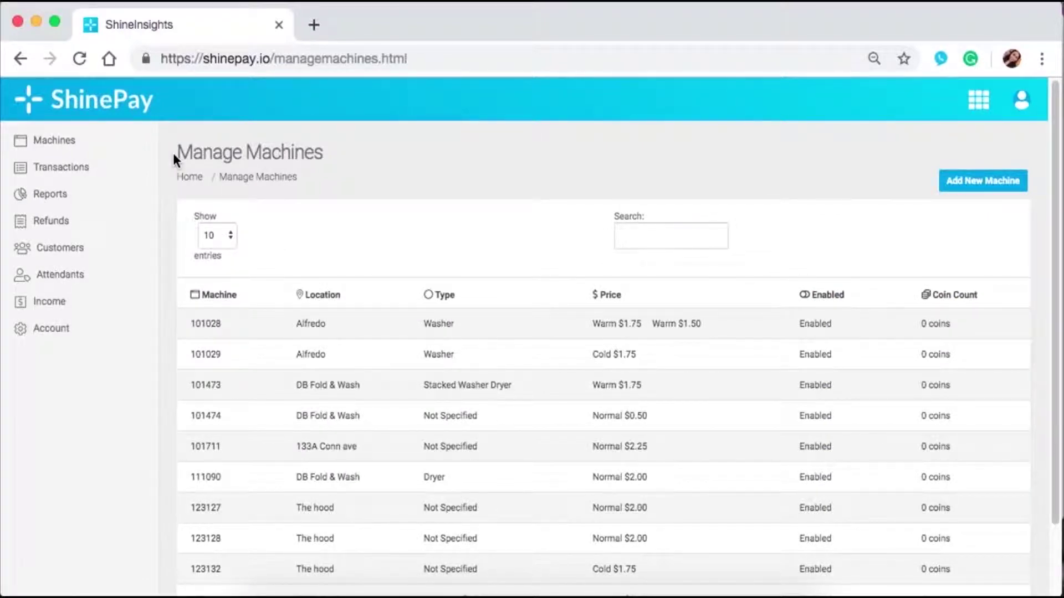
{"action": "scroll", "coordinate": [234, 403], "scroll_direction": "down", "scroll_amount": 2}
{"action": "scroll", "coordinate": [206, 506], "scroll_direction": "up", "scroll_amount": 2}
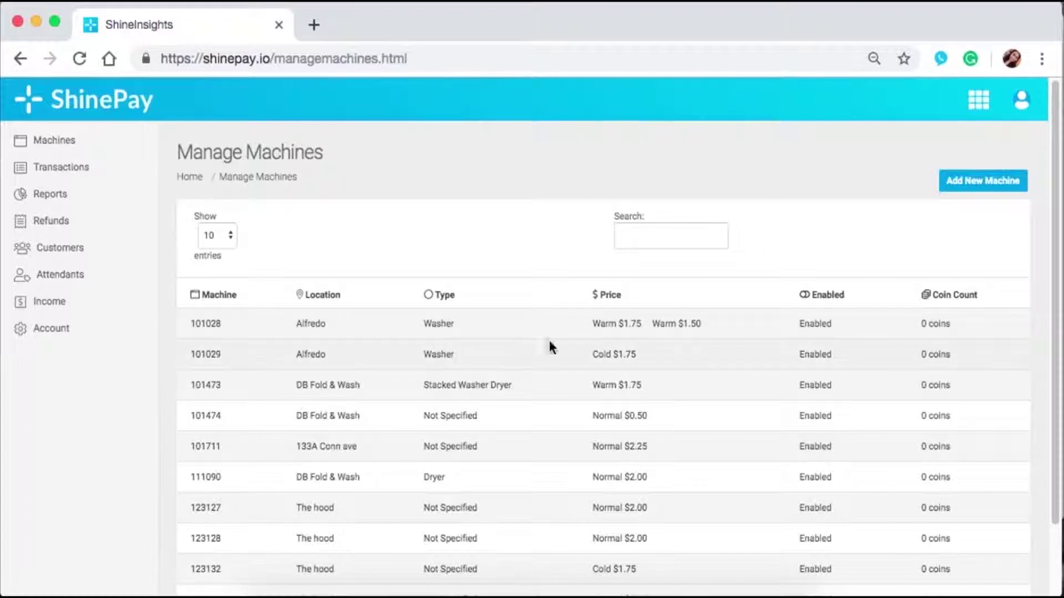
{"action": "left_click", "coordinate": [495, 324]}
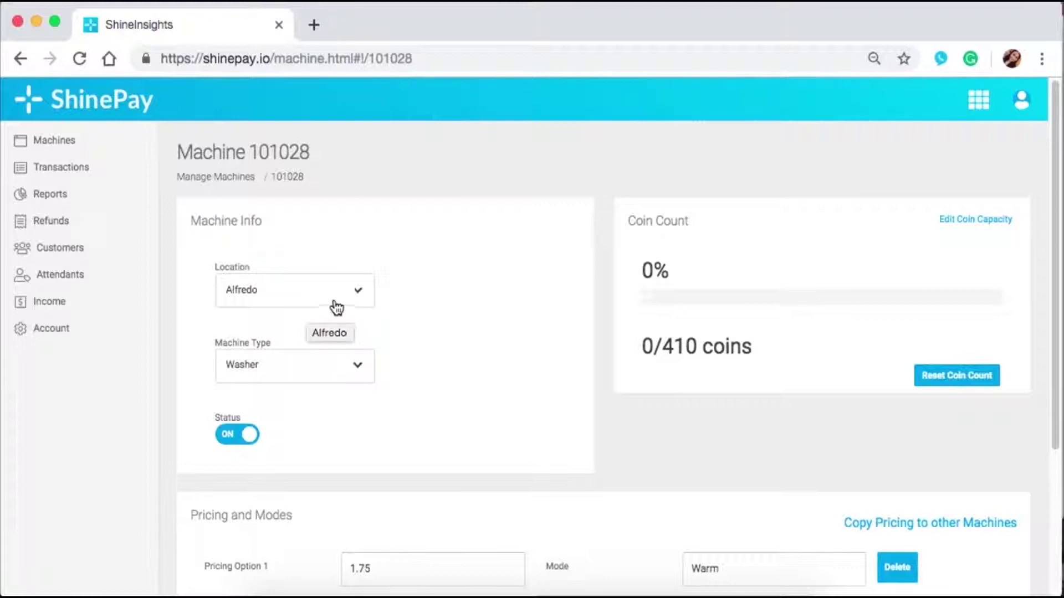
- Examine the location choices for the machine and the Add New Location form, closing the form without adding a location
{"action": "left_click", "coordinate": [356, 297]}
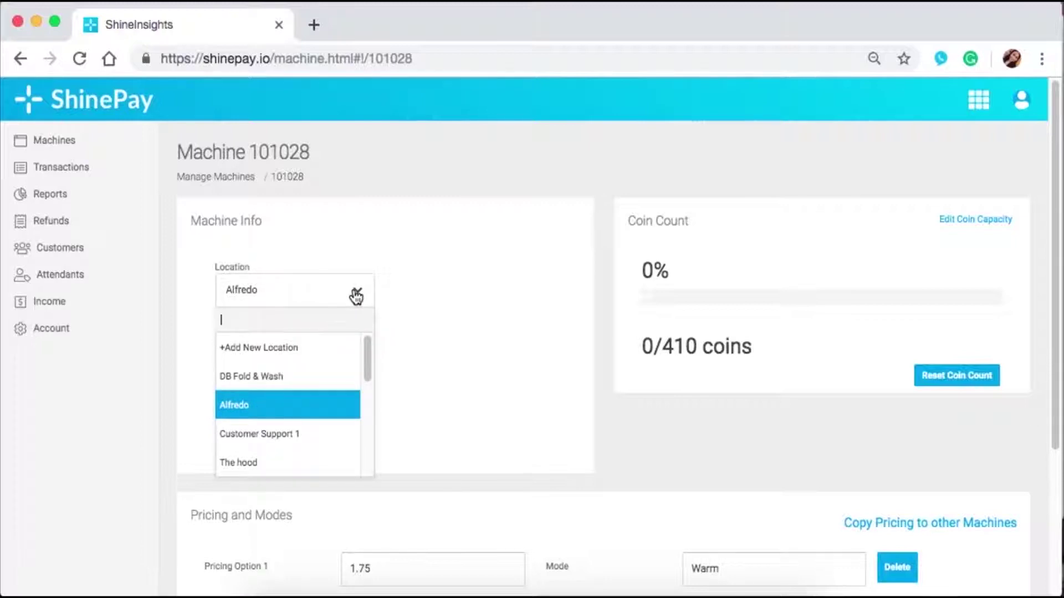
{"action": "scroll", "coordinate": [340, 361], "scroll_direction": "down", "scroll_amount": 3}
{"action": "scroll", "coordinate": [288, 404], "scroll_direction": "down", "scroll_amount": 3}
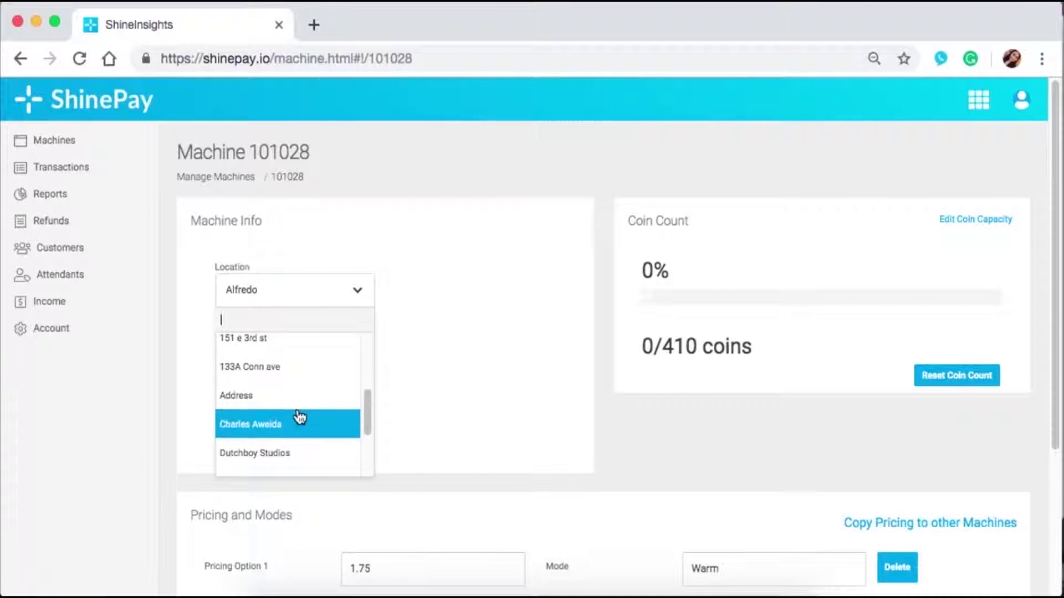
{"action": "scroll", "coordinate": [296, 419], "scroll_direction": "up", "scroll_amount": 5}
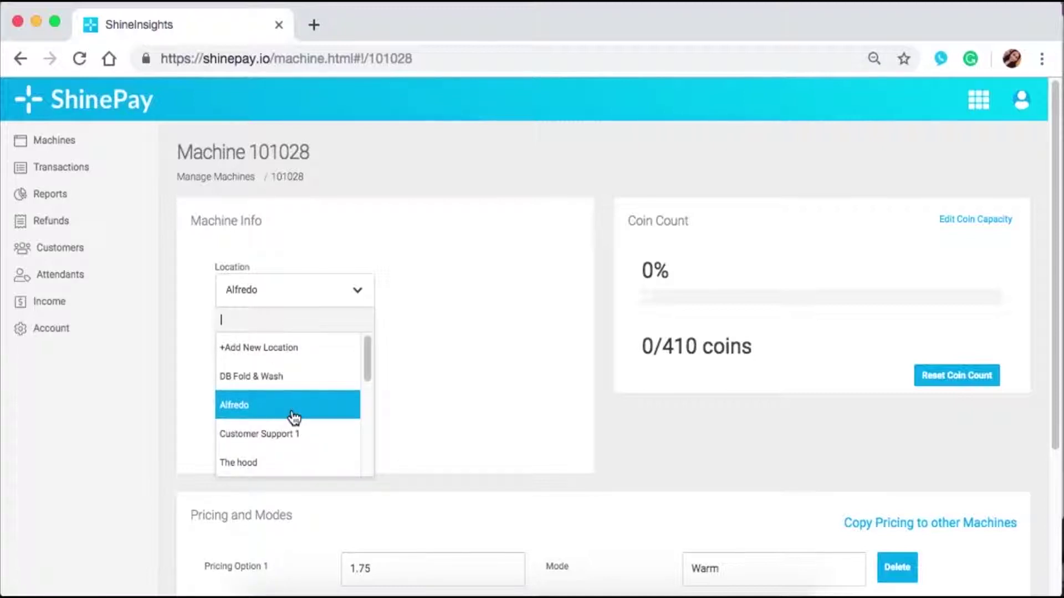
{"action": "left_click", "coordinate": [268, 355]}
{"action": "scroll", "coordinate": [386, 280], "scroll_direction": "down", "scroll_amount": 3}
{"action": "scroll", "coordinate": [392, 268], "scroll_direction": "up", "scroll_amount": 3}
{"action": "scroll", "coordinate": [471, 260], "scroll_direction": "down", "scroll_amount": 5}
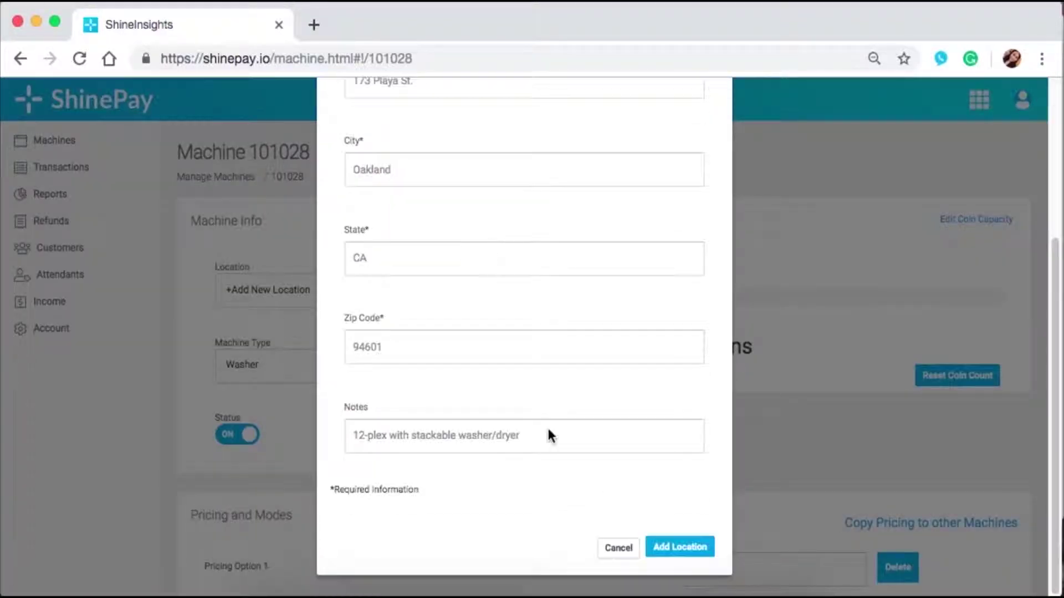
{"action": "scroll", "coordinate": [713, 100], "scroll_direction": "up", "scroll_amount": 7}
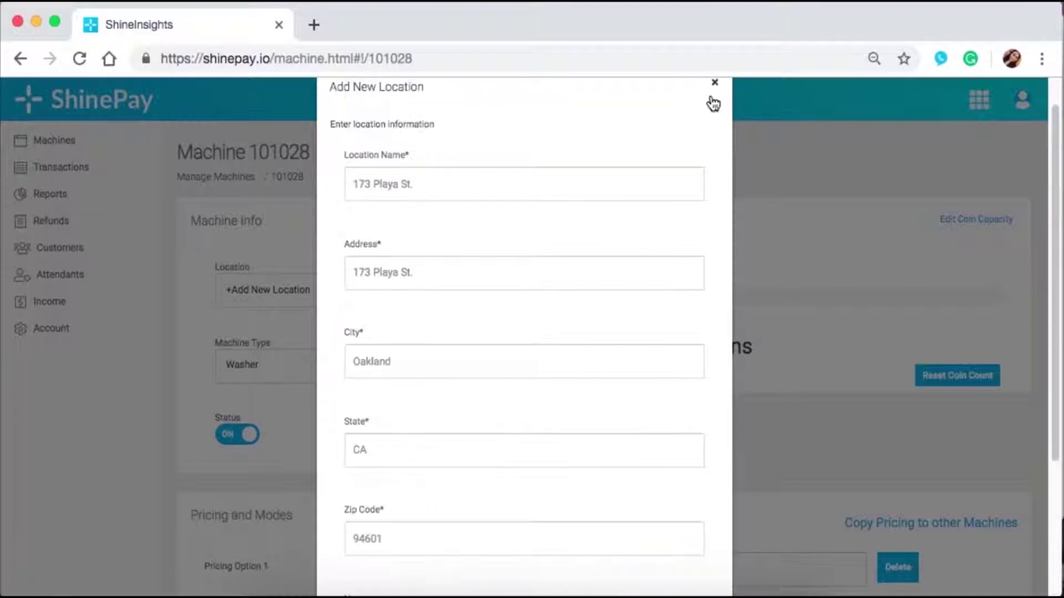
{"action": "left_click", "coordinate": [714, 84]}
- Look through the full list of existing locations and close it without choosing one
{"action": "left_click", "coordinate": [258, 302]}
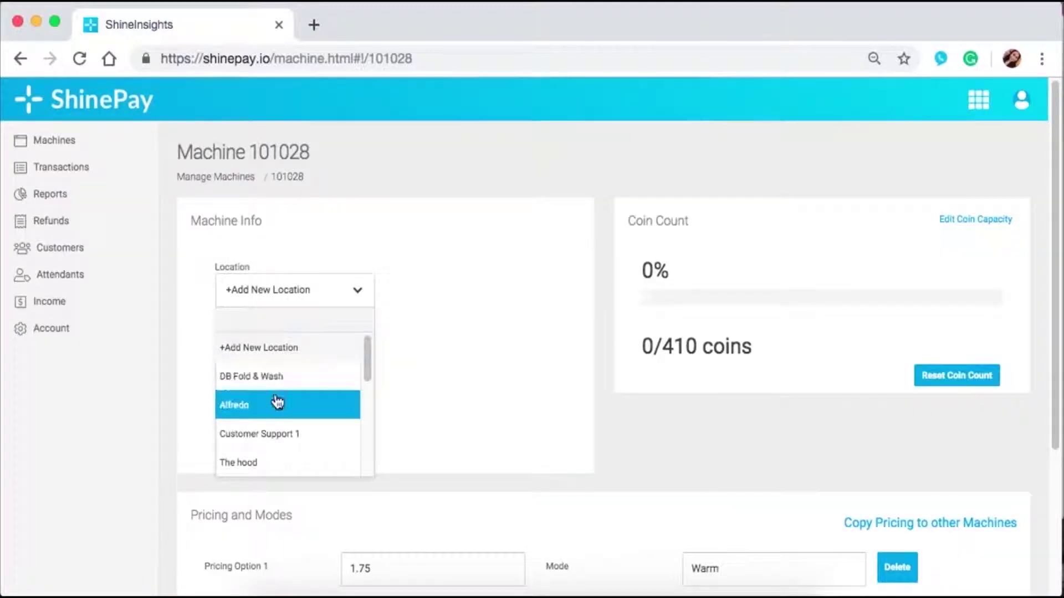
{"action": "scroll", "coordinate": [277, 405], "scroll_direction": "down", "scroll_amount": 10}
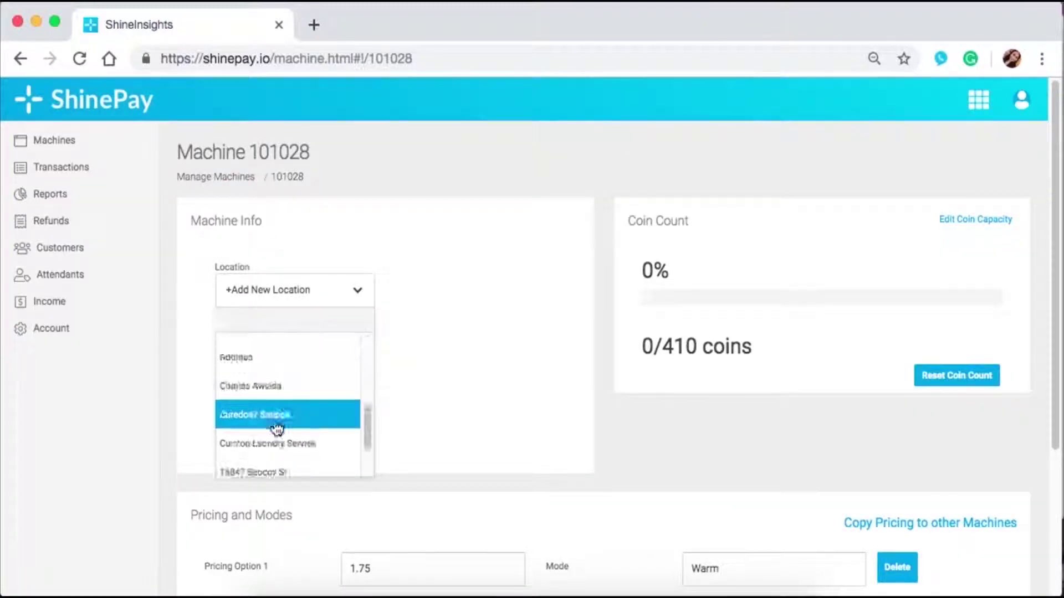
{"action": "scroll", "coordinate": [275, 421], "scroll_direction": "up", "scroll_amount": 10}
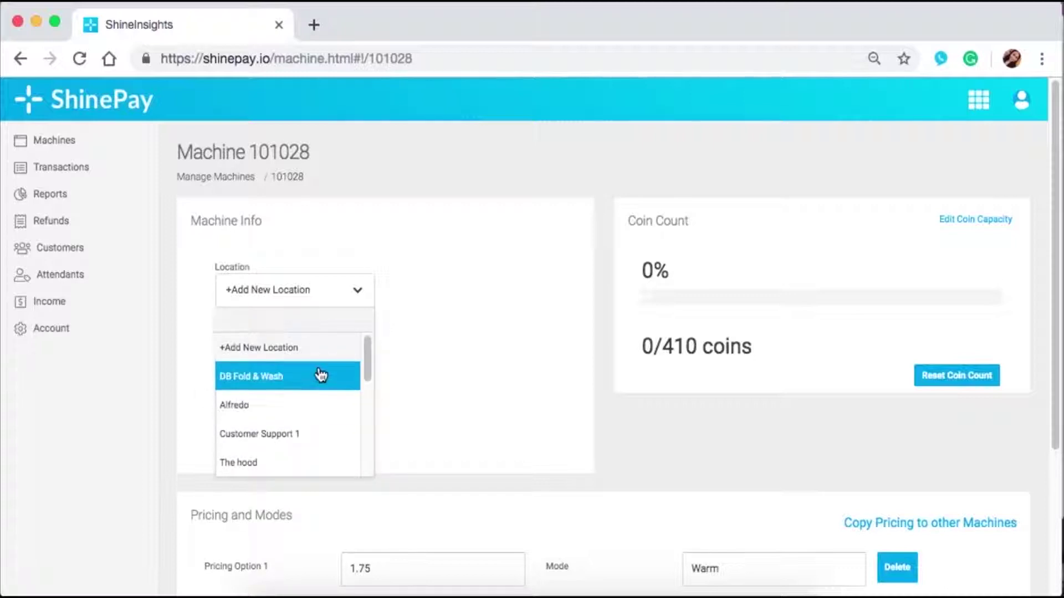
{"action": "left_click", "coordinate": [422, 315]}
- Examine the machine type choices and the Add New Machine Type form, closing the form without adding a type
{"action": "scroll", "coordinate": [410, 325], "scroll_direction": "down", "scroll_amount": 1}
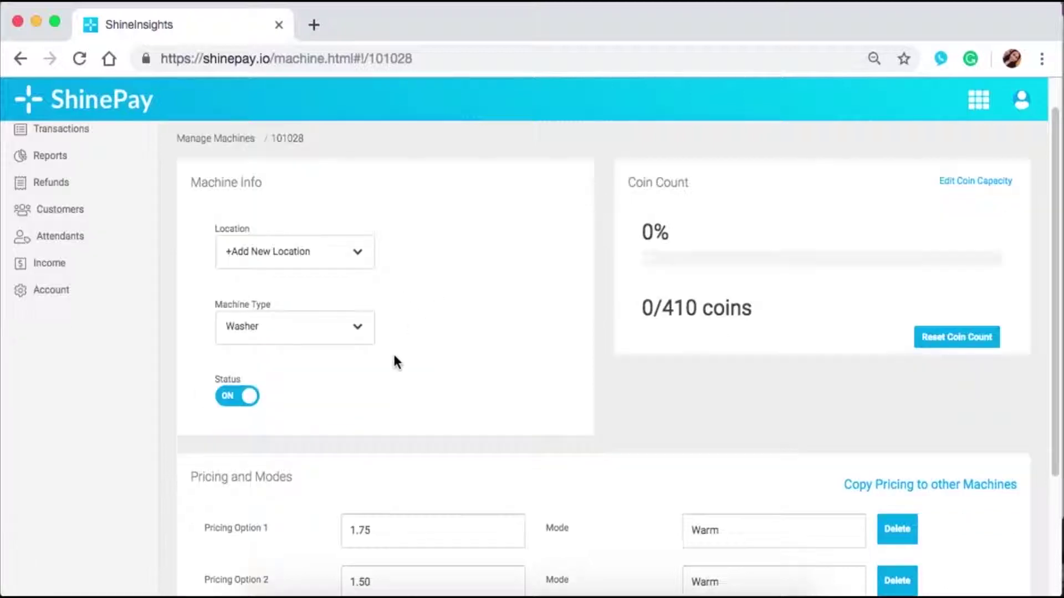
{"action": "left_click", "coordinate": [332, 340]}
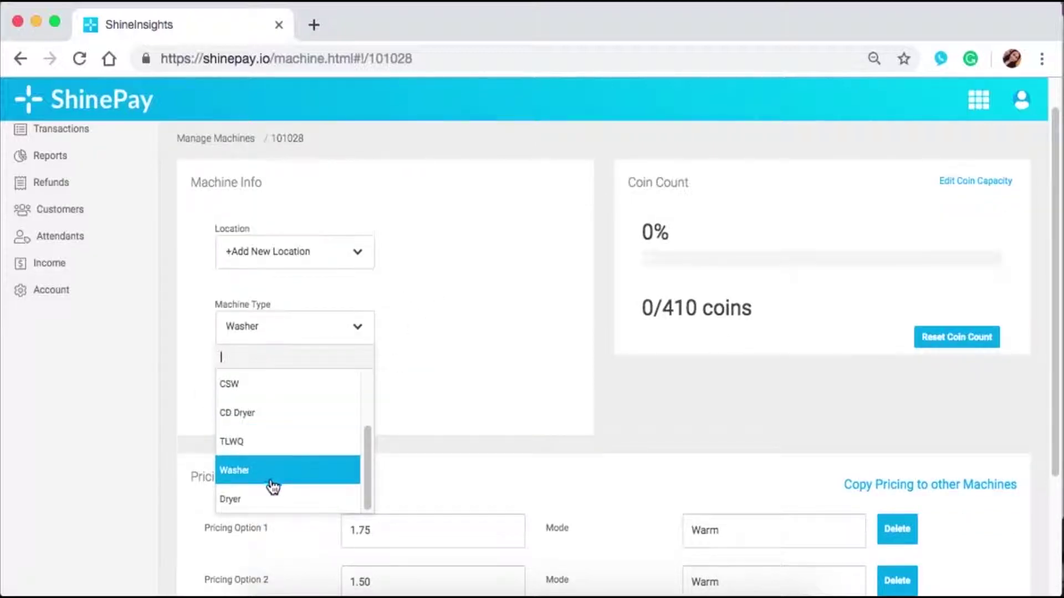
{"action": "scroll", "coordinate": [272, 482], "scroll_direction": "up", "scroll_amount": 3}
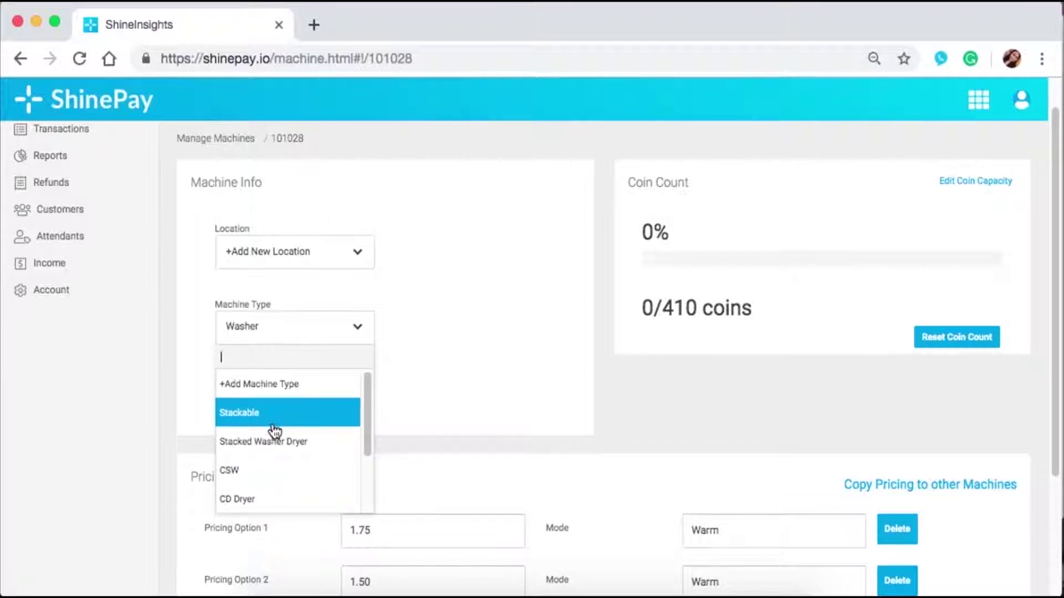
{"action": "left_click", "coordinate": [283, 383]}
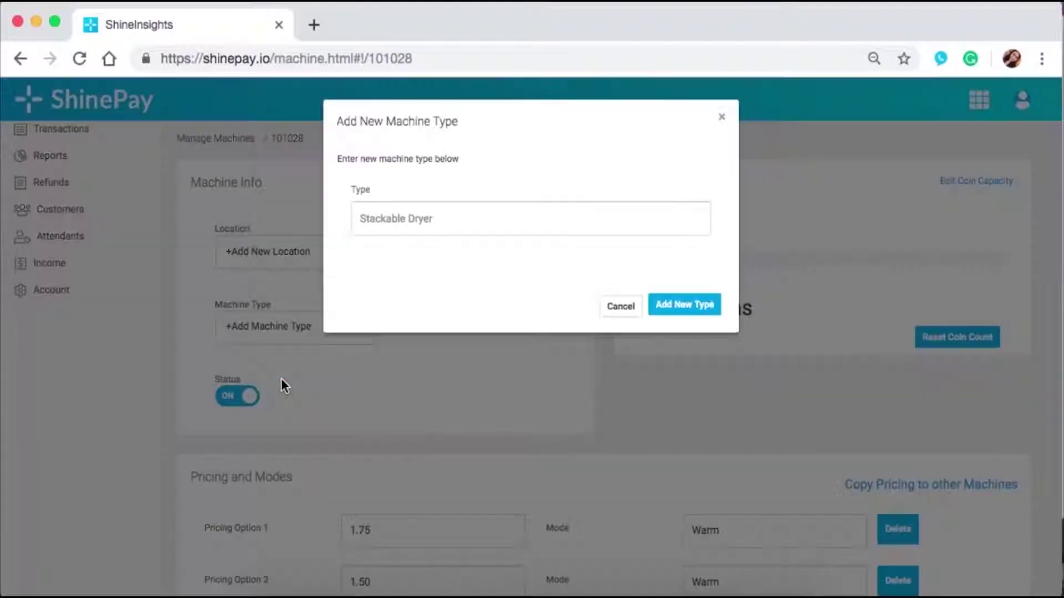
{"action": "left_click", "coordinate": [426, 236]}
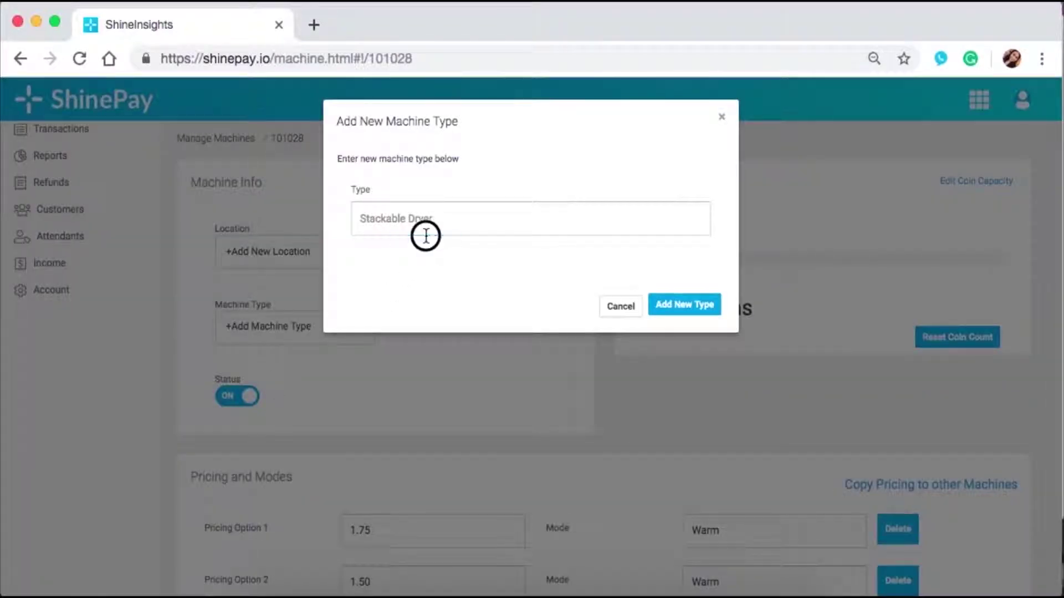
{"action": "left_click", "coordinate": [720, 121]}
- Look through the existing machine types and close the list without choosing one
{"action": "left_click", "coordinate": [281, 328]}
{"action": "scroll", "coordinate": [264, 482], "scroll_direction": "down", "scroll_amount": 1}
{"action": "scroll", "coordinate": [263, 483], "scroll_direction": "down", "scroll_amount": 2}
{"action": "scroll", "coordinate": [264, 484], "scroll_direction": "up", "scroll_amount": 4}
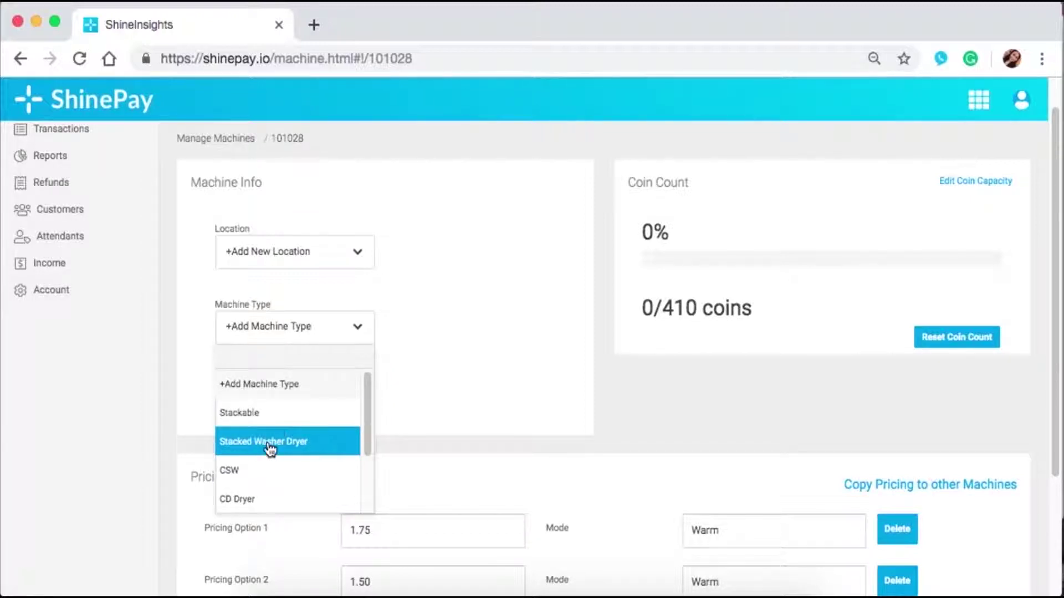
{"action": "left_click", "coordinate": [490, 335]}
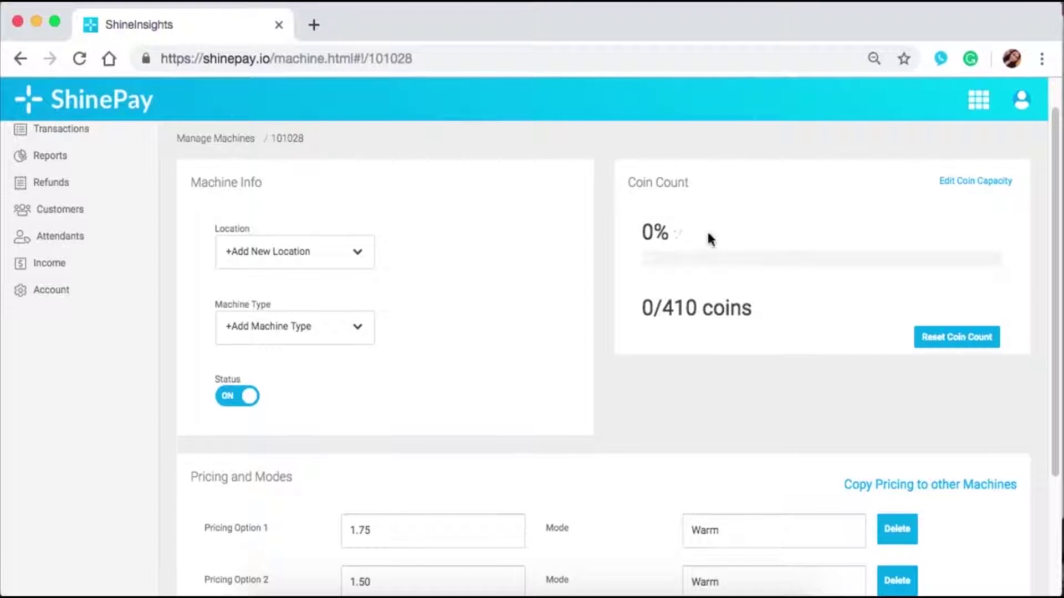
- Set the machine's coin capacity to 400 and dismiss the confirmation
{"action": "left_click_drag", "start_coordinate": [638, 231], "coordinate": [714, 251]}
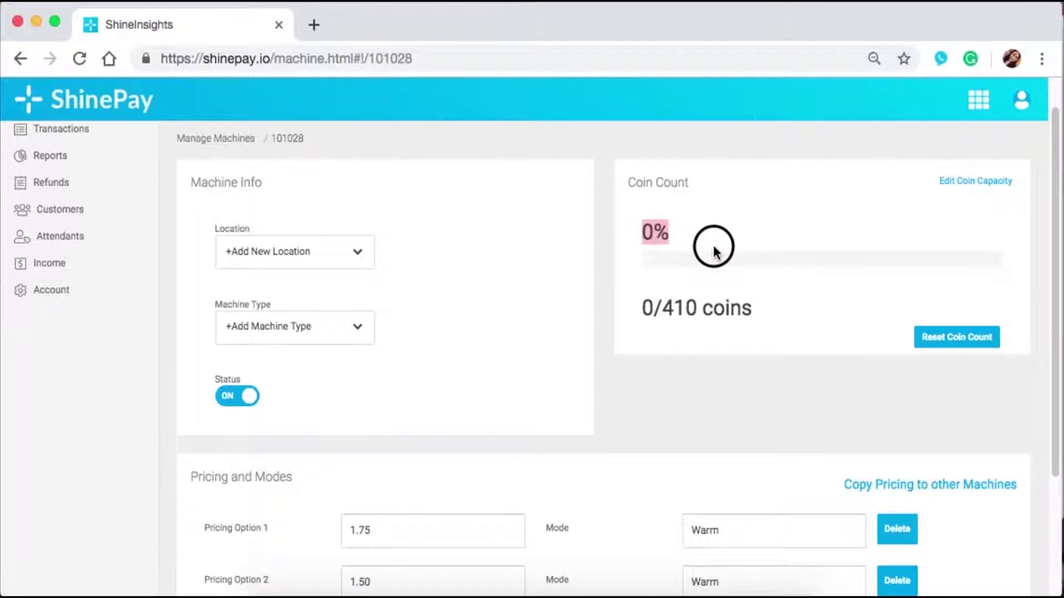
{"action": "left_click_drag", "start_coordinate": [661, 308], "coordinate": [764, 315]}
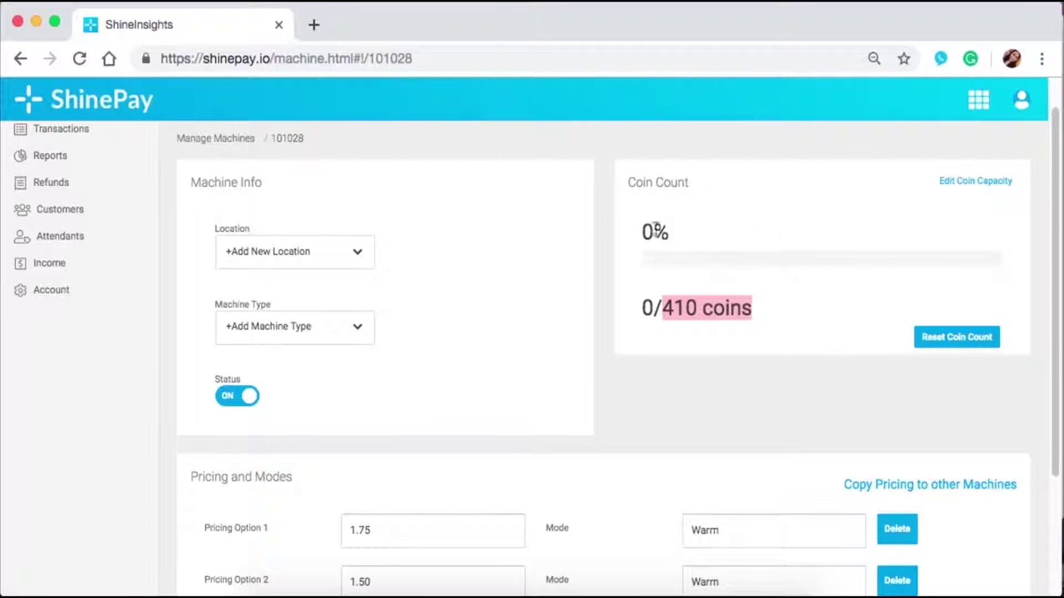
{"action": "left_click", "coordinate": [957, 184]}
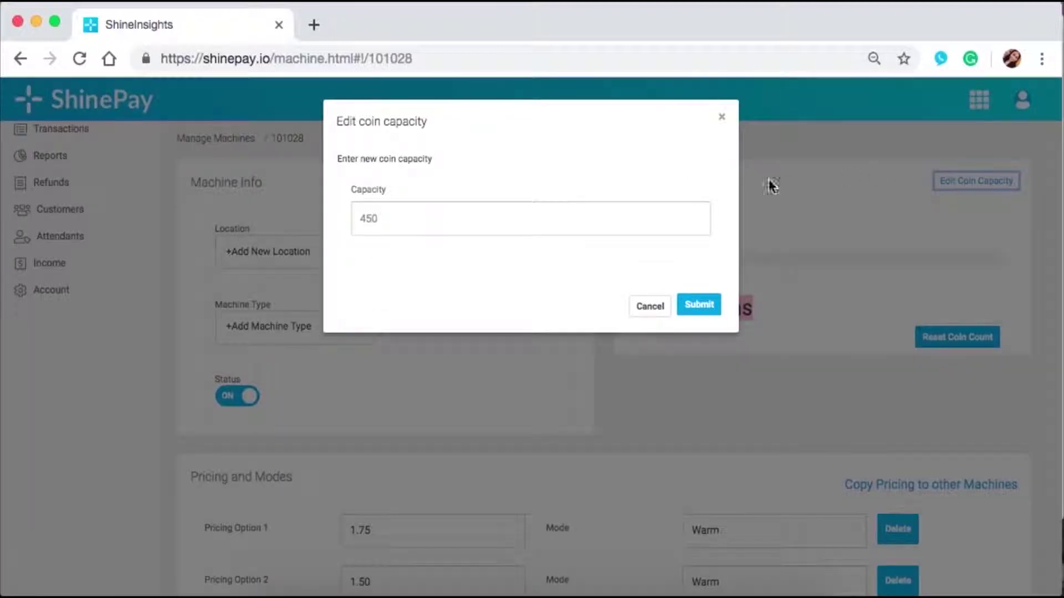
{"action": "left_click", "coordinate": [587, 222]}
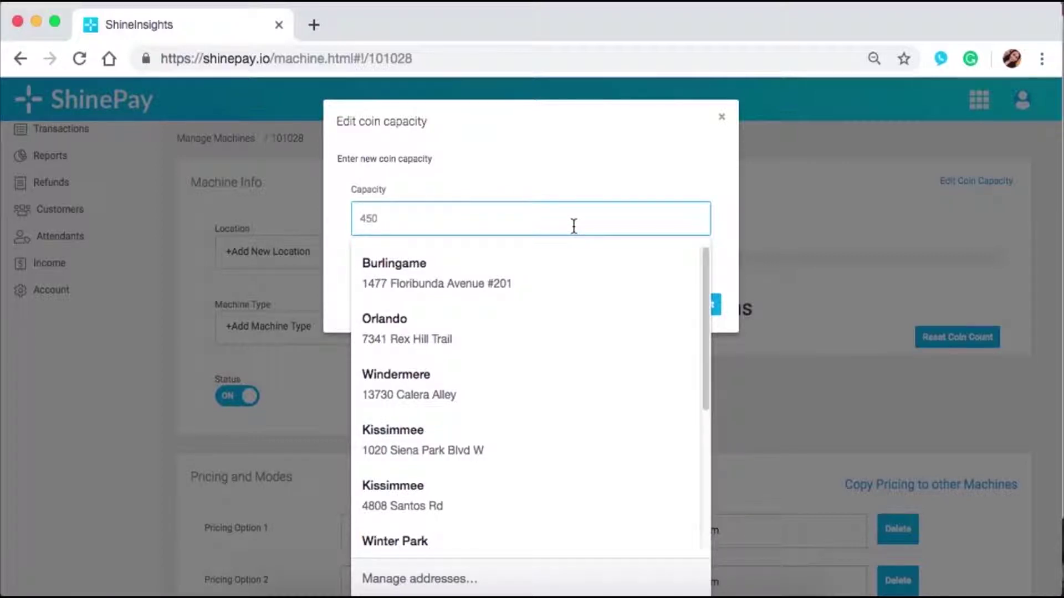
{"action": "type", "text": "4"}
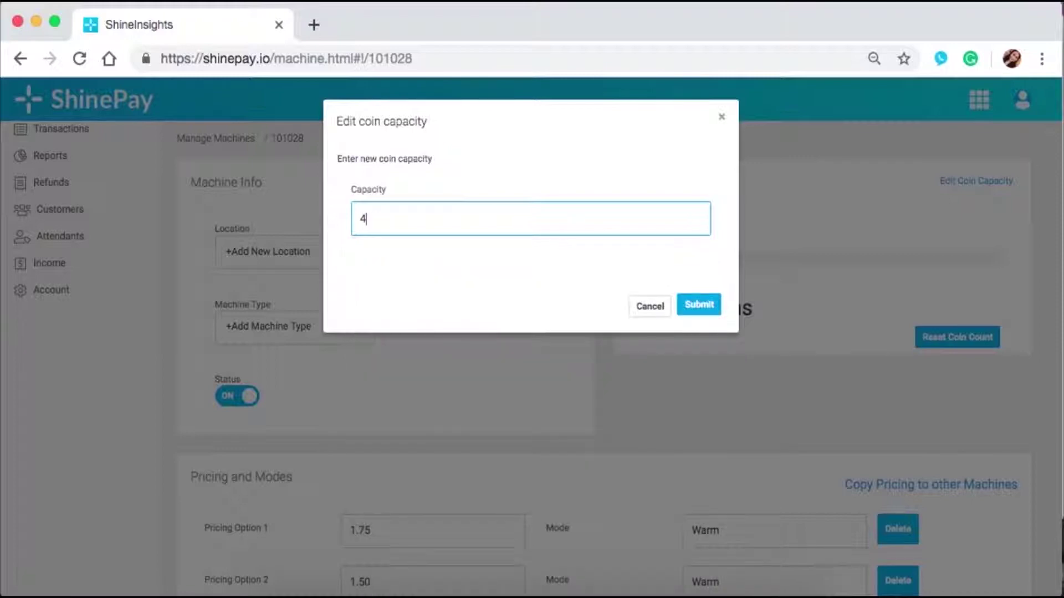
{"action": "type", "text": "00"}
{"action": "left_click", "coordinate": [709, 309]}
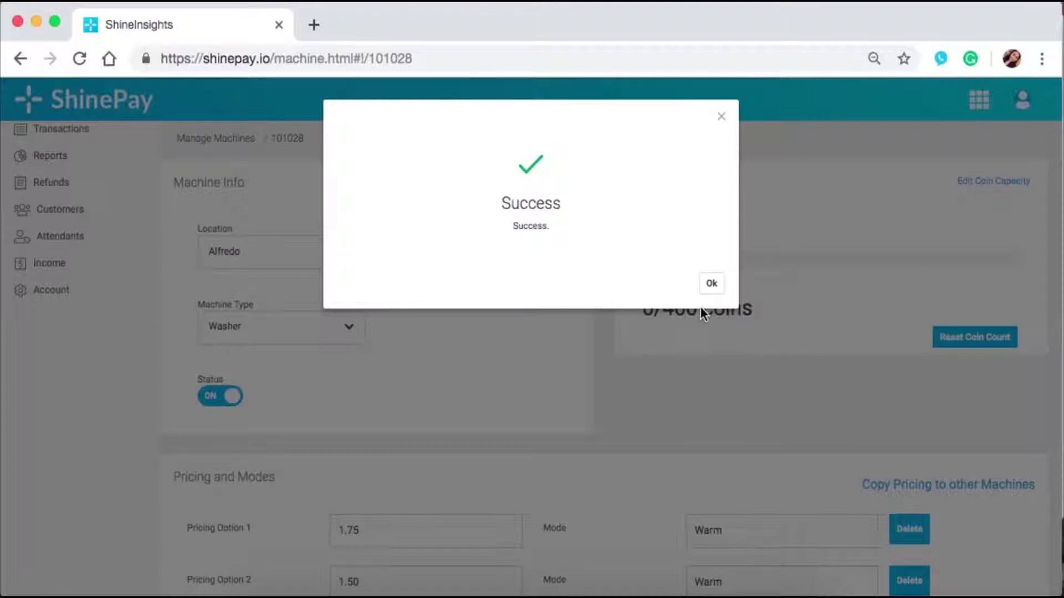
{"action": "left_click", "coordinate": [711, 284]}
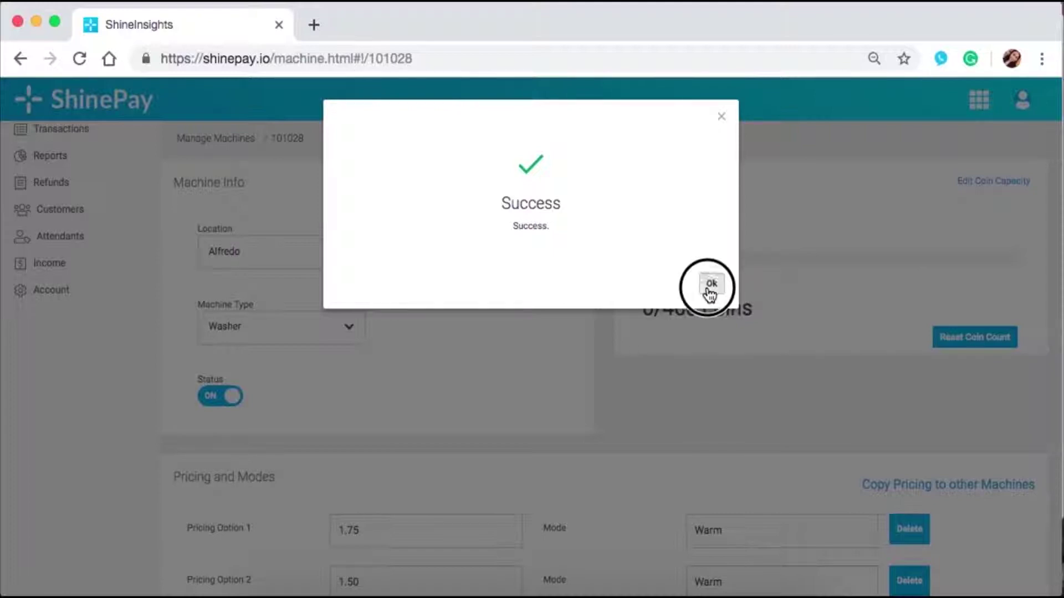
- Examine the prices and modes of the machine's two pricing options
{"action": "scroll", "coordinate": [707, 285], "scroll_direction": "down", "scroll_amount": 3}
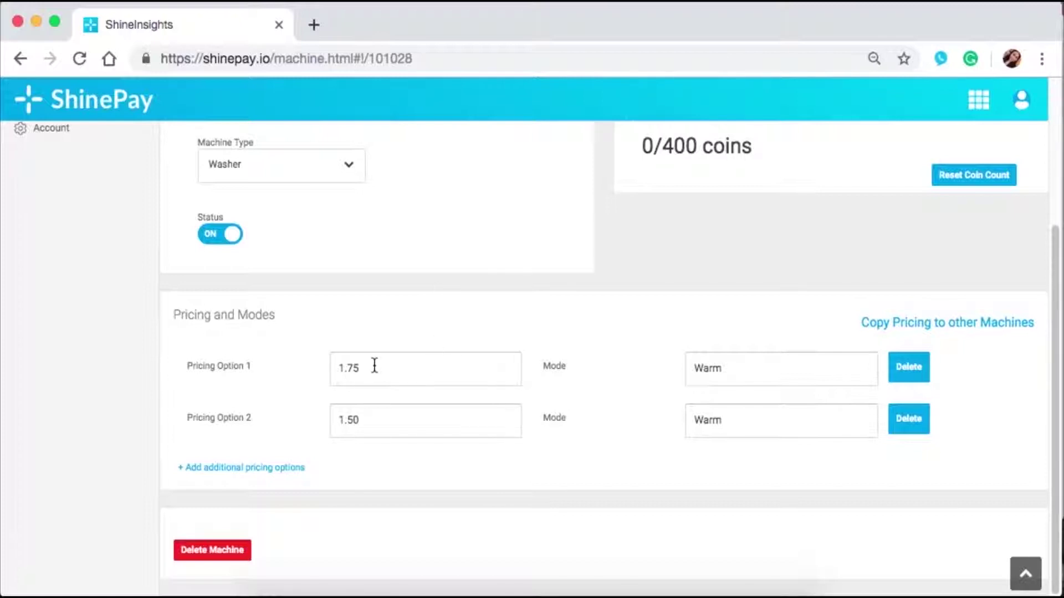
{"action": "left_click_drag", "start_coordinate": [380, 365], "coordinate": [277, 372]}
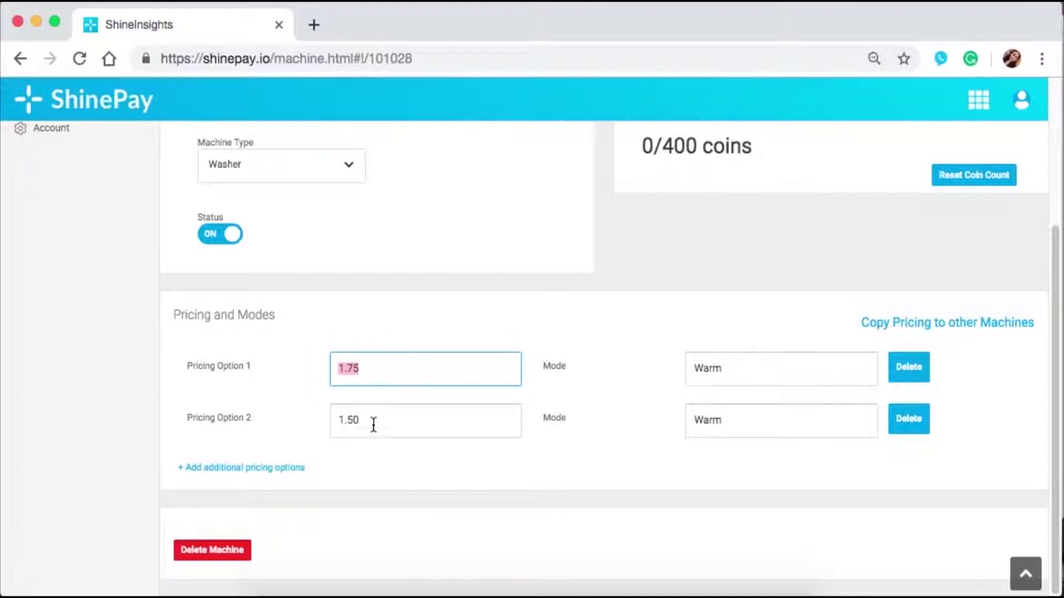
{"action": "left_click_drag", "start_coordinate": [368, 425], "coordinate": [272, 420]}
{"action": "left_click_drag", "start_coordinate": [760, 357], "coordinate": [601, 362]}
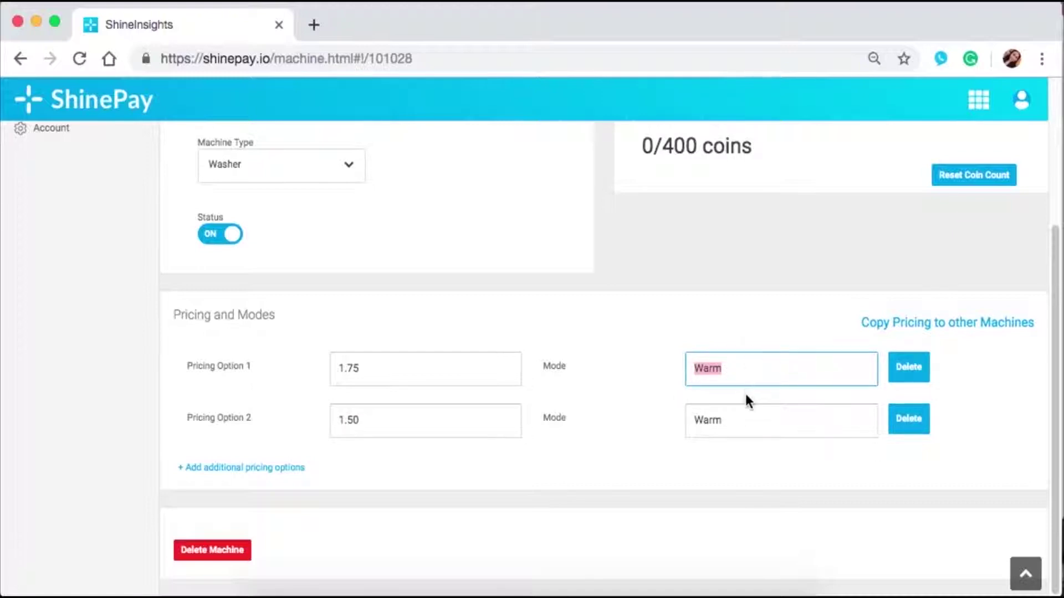
{"action": "left_click", "coordinate": [687, 420]}
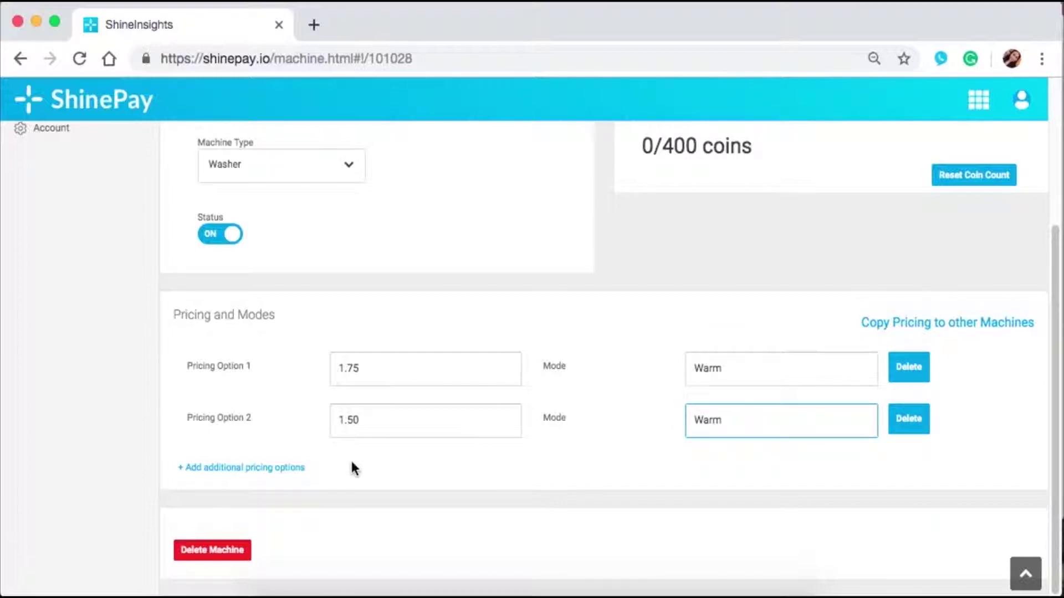
- Add a blank third pricing option to the machine and delete it again
{"action": "left_click", "coordinate": [239, 469]}
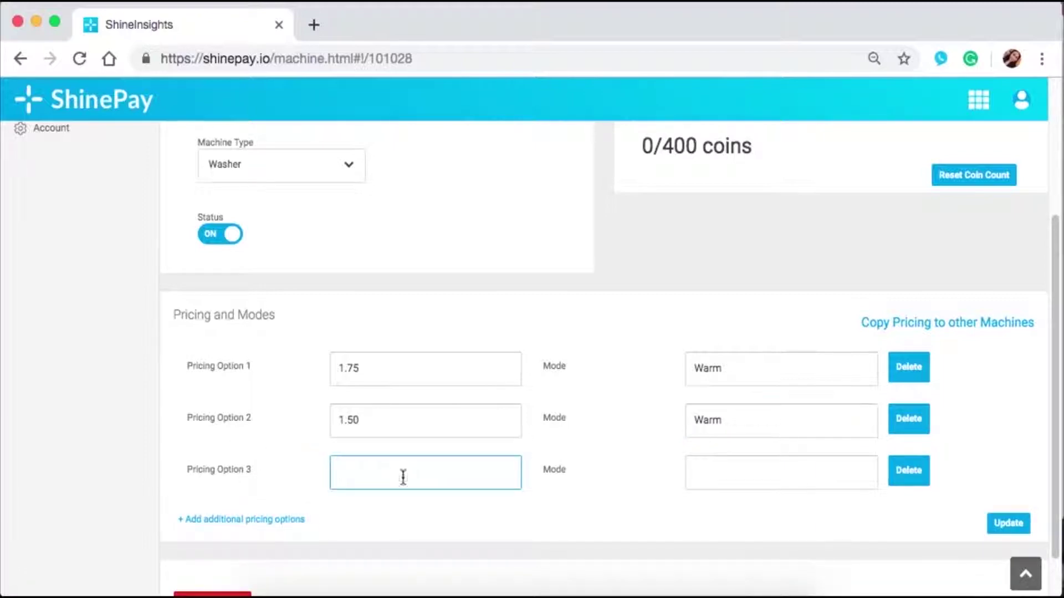
{"action": "scroll", "coordinate": [455, 472], "scroll_direction": "down", "scroll_amount": 1}
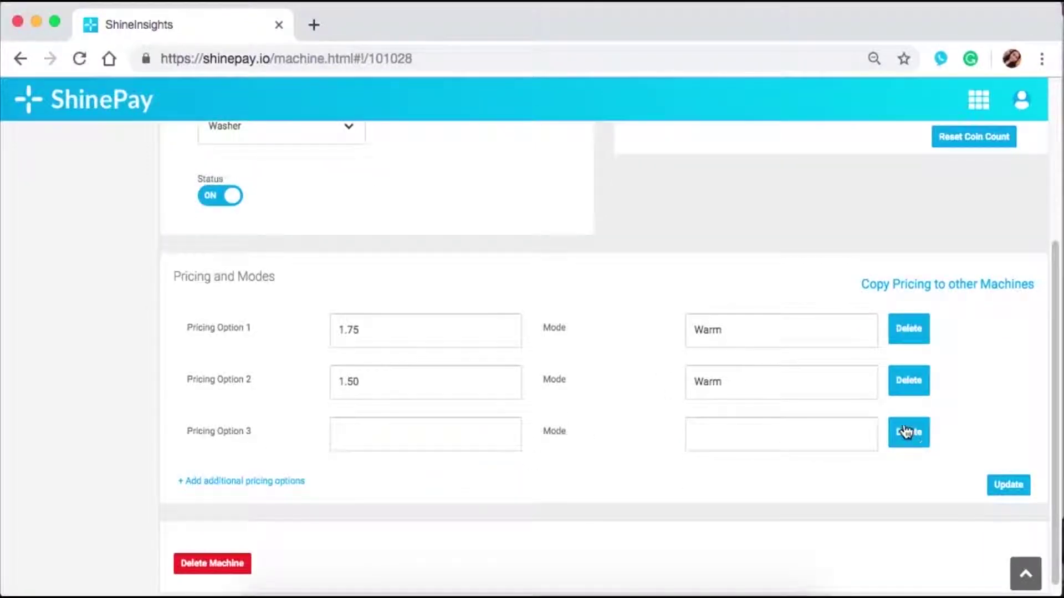
{"action": "left_click", "coordinate": [907, 432]}
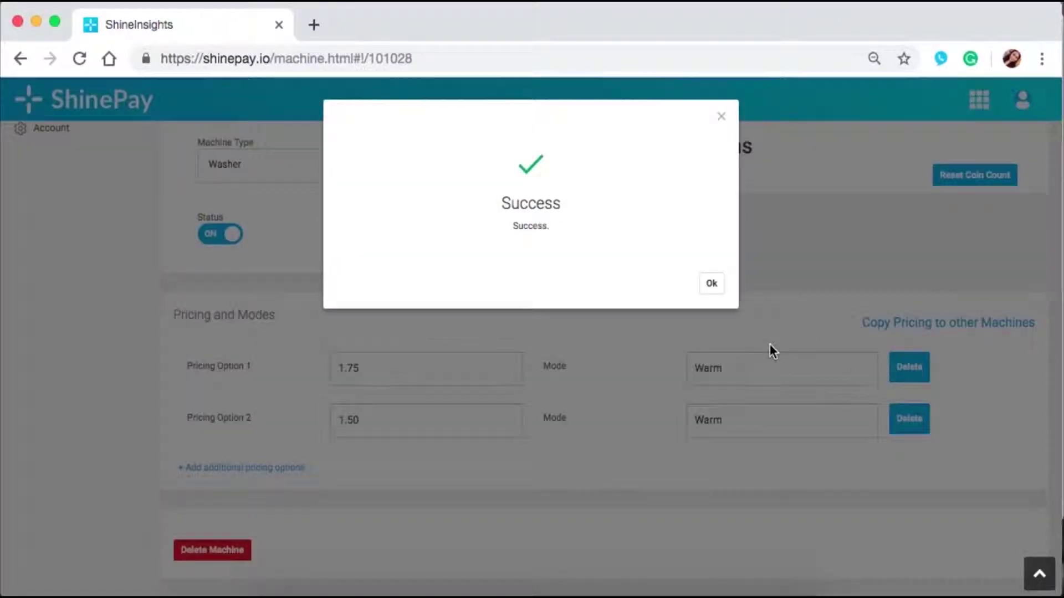
{"action": "left_click", "coordinate": [710, 283]}
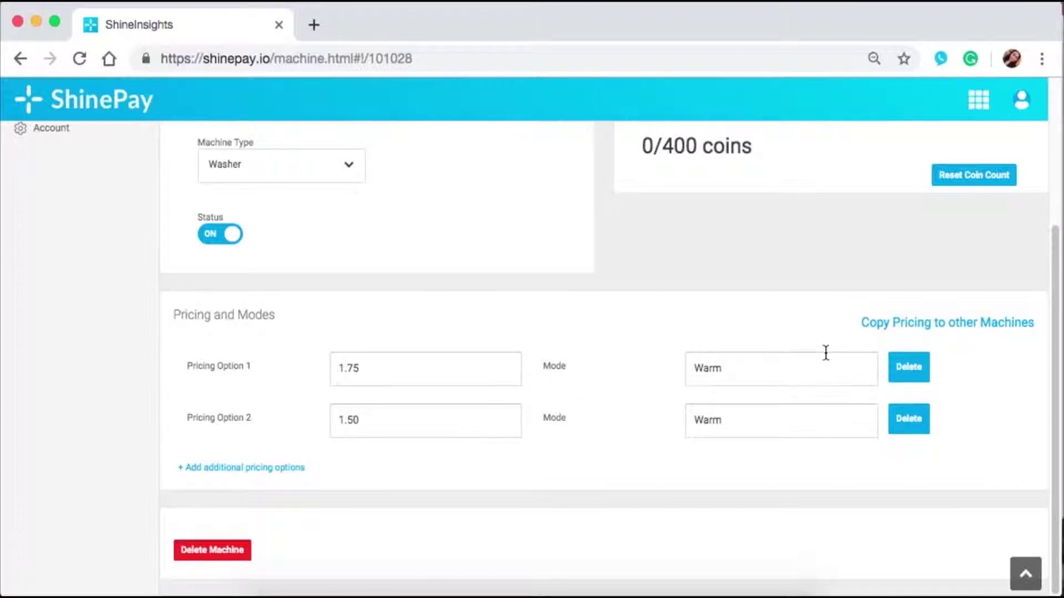
- Open the list of machines that machine 101028's pricing can be copied to and look through it
{"action": "left_click", "coordinate": [882, 324]}
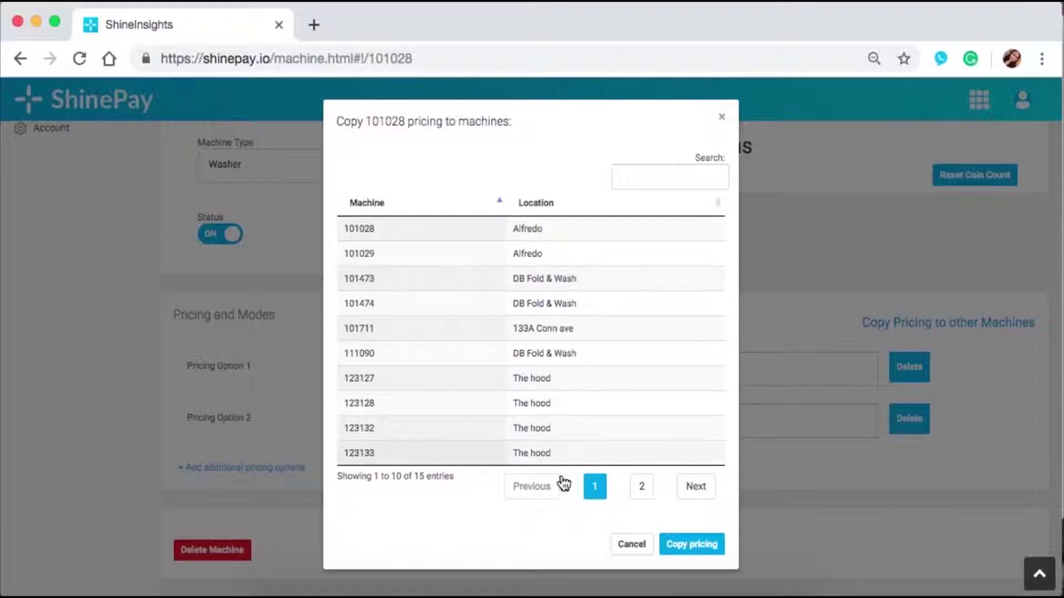
{"action": "left_click", "coordinate": [632, 488]}
{"action": "left_click", "coordinate": [592, 362]}
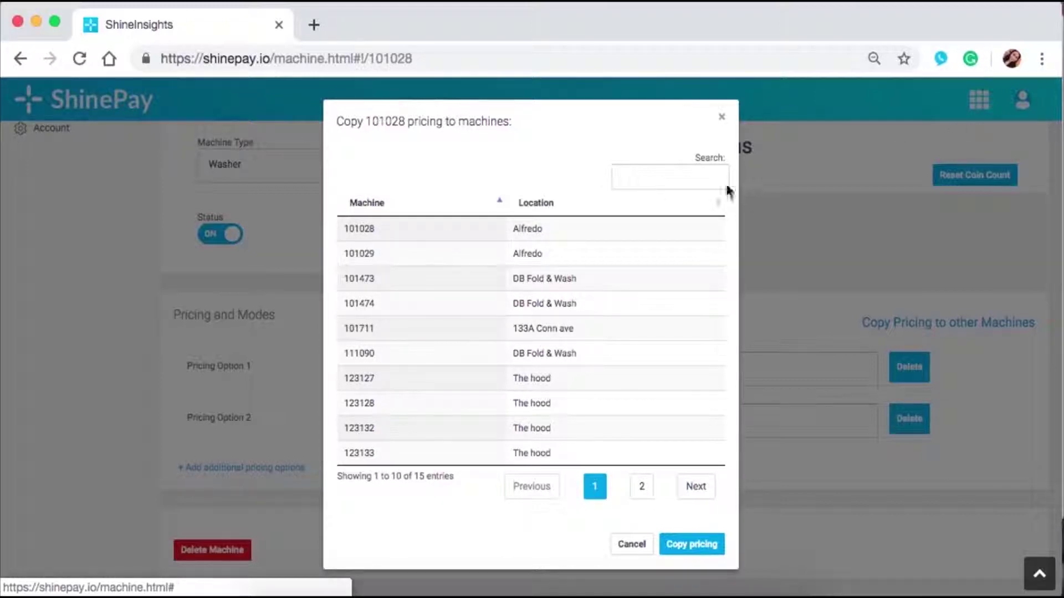
- Search the copy-pricing list for machine 101474, select it as the target, and close the dialog without copying
{"action": "left_click", "coordinate": [657, 172]}
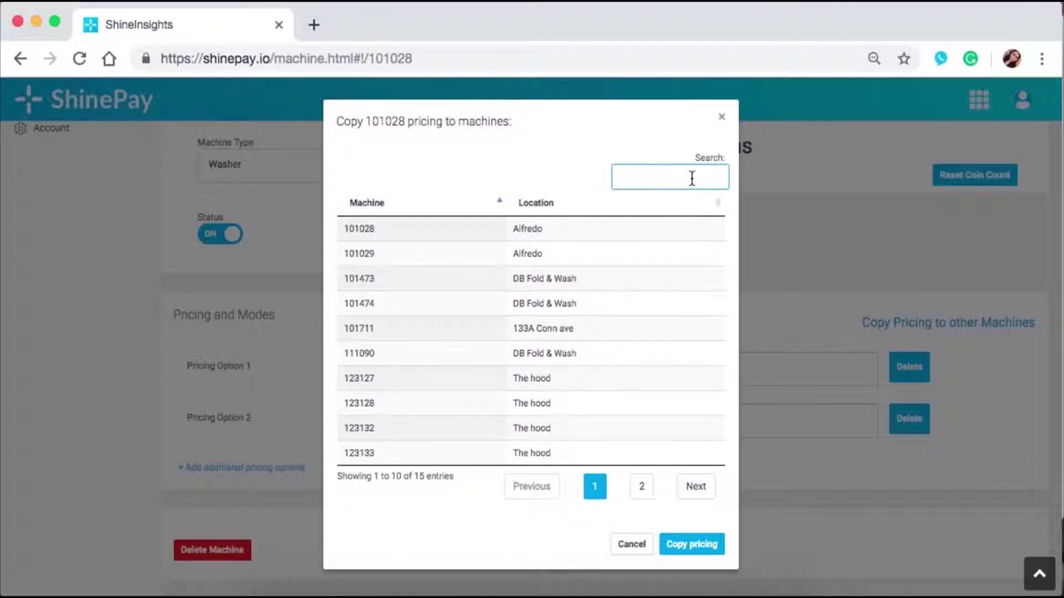
{"action": "type", "text": "105"}
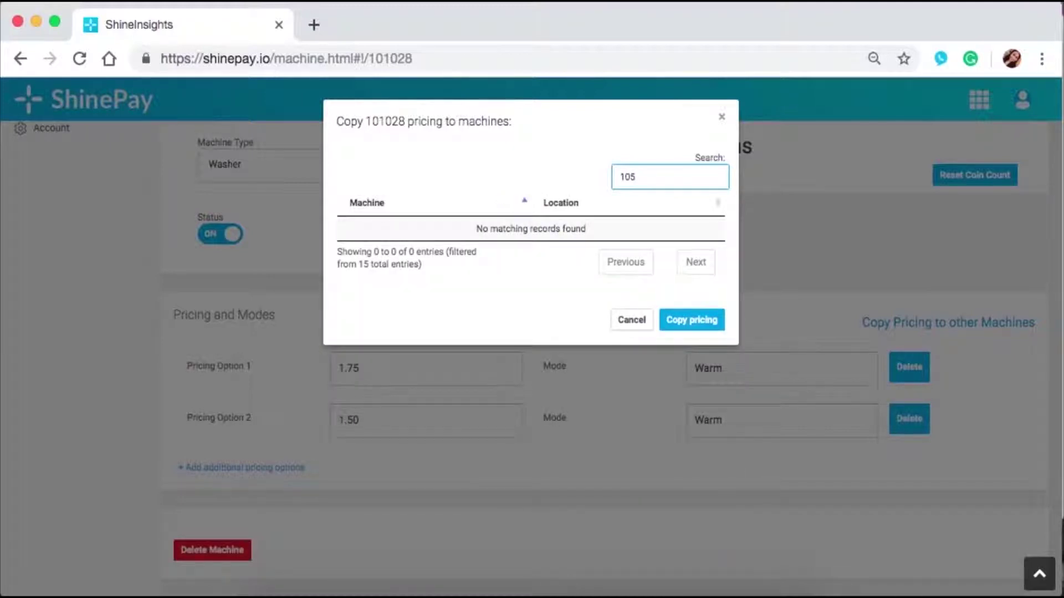
{"action": "key", "text": "BackSpace"}
{"action": "type", "text": "1"}
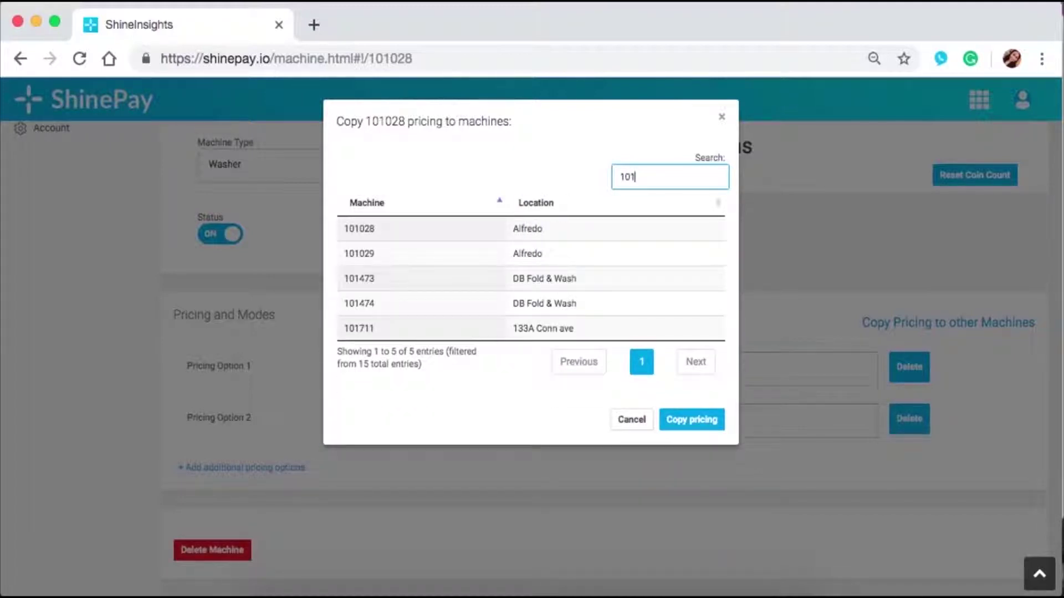
{"action": "type", "text": "4"}
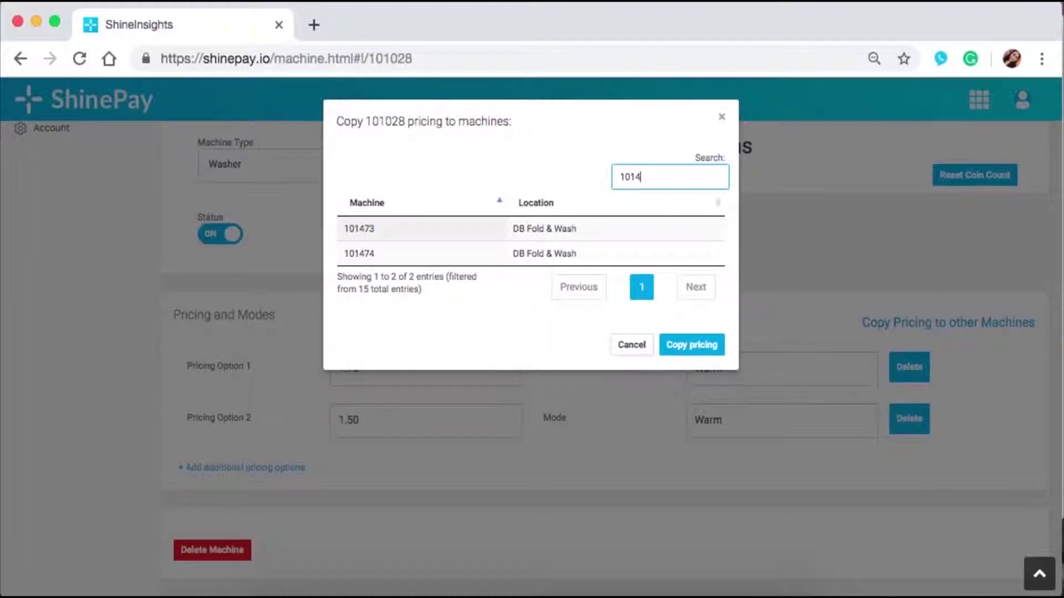
{"action": "type", "text": "74"}
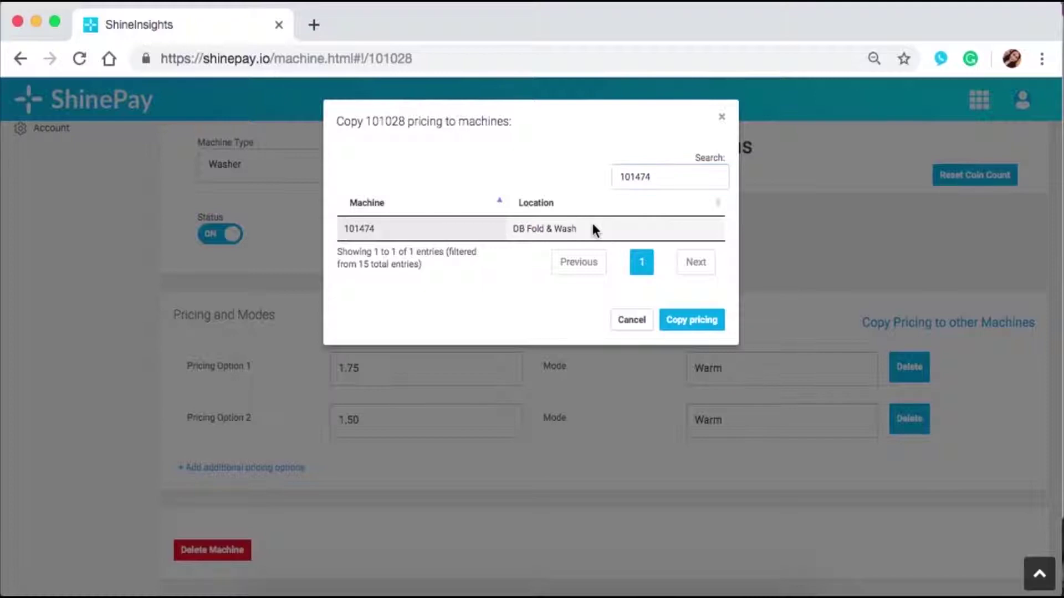
{"action": "left_click", "coordinate": [607, 230]}
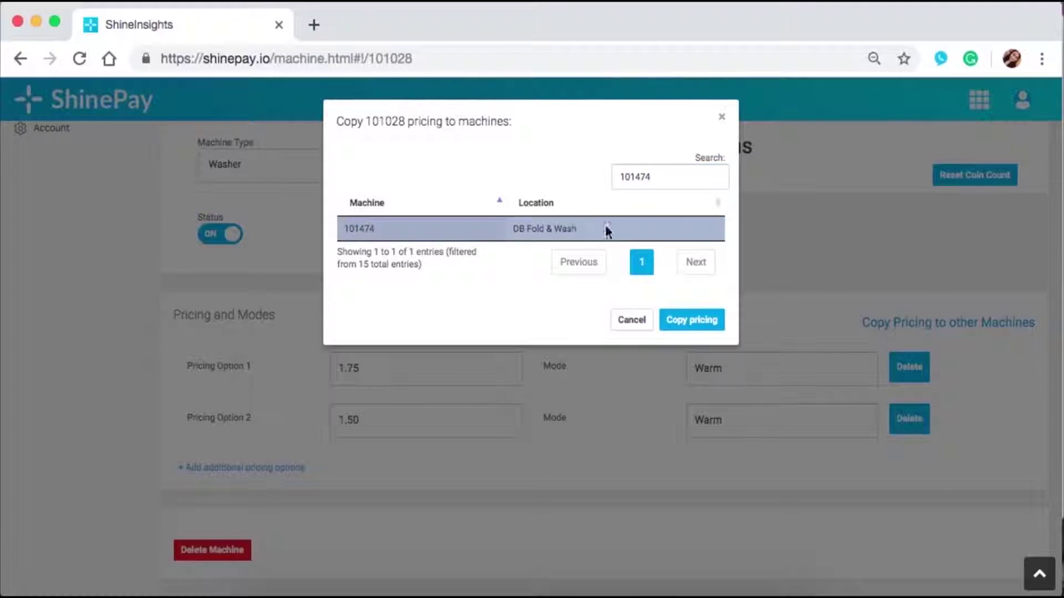
{"action": "left_click", "coordinate": [720, 118]}
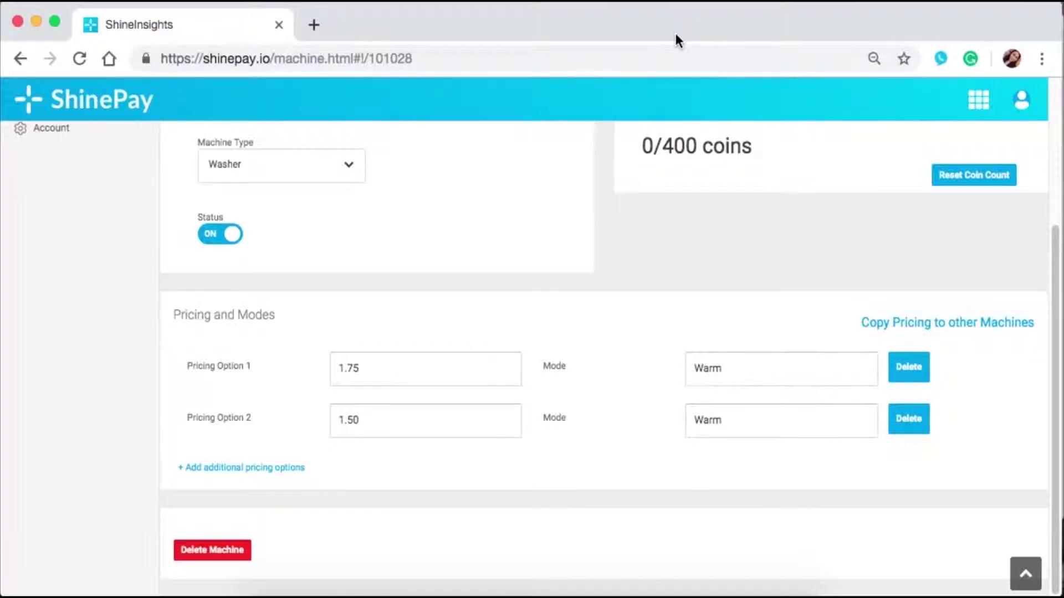
{"action": "scroll", "coordinate": [558, 319], "scroll_direction": "up", "scroll_amount": 3}
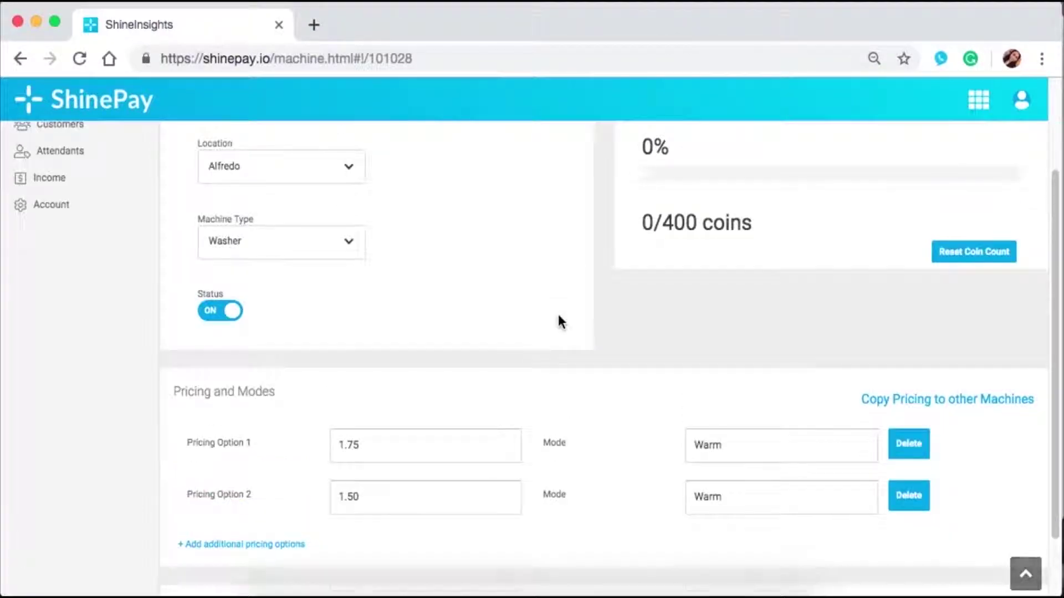
{"action": "scroll", "coordinate": [569, 357], "scroll_direction": "down", "scroll_amount": 3}
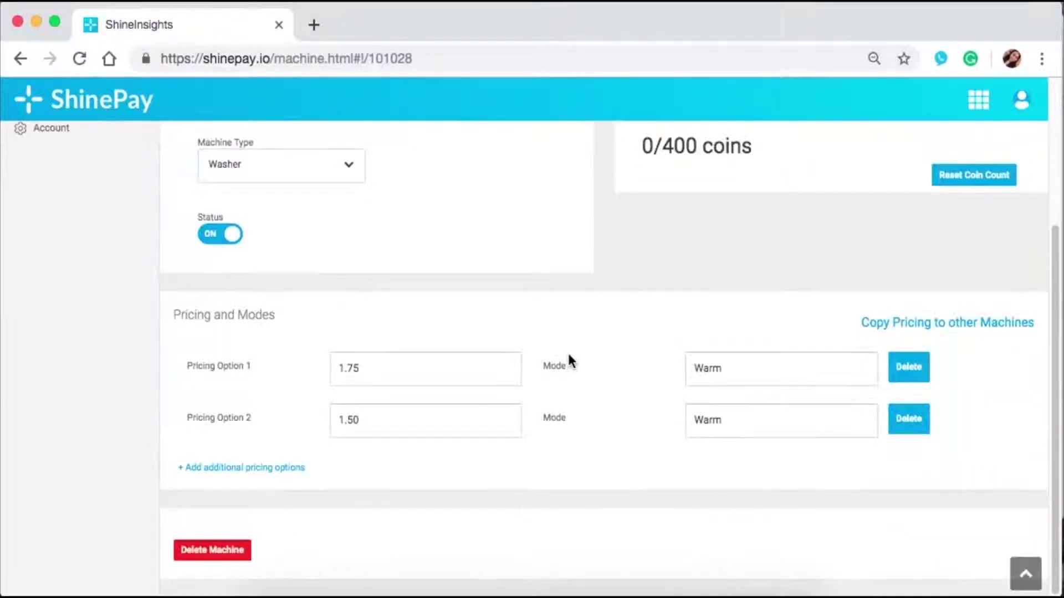
{"action": "scroll", "coordinate": [569, 360], "scroll_direction": "up", "scroll_amount": 4}
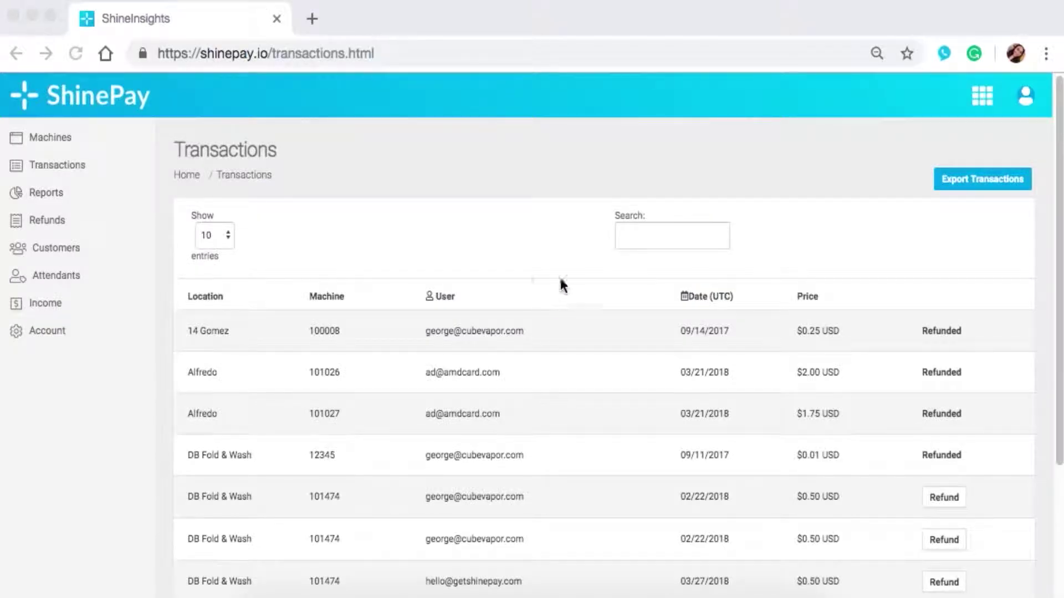
- Open the form for adding a new machine and visit its Machine ID and Price fields without filling them in
{"action": "left_click", "coordinate": [55, 140]}
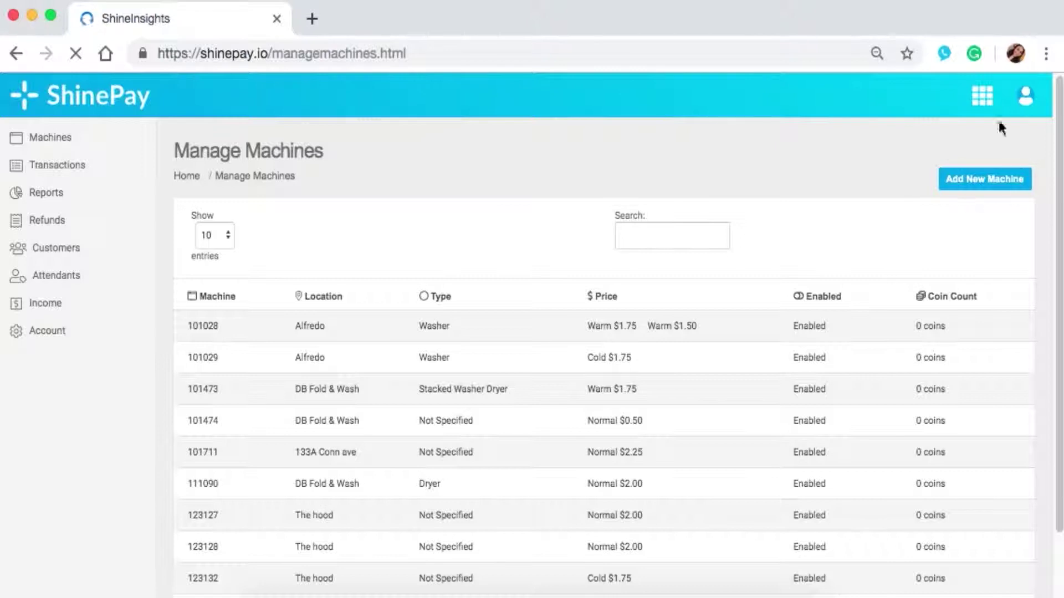
{"action": "left_click", "coordinate": [968, 188]}
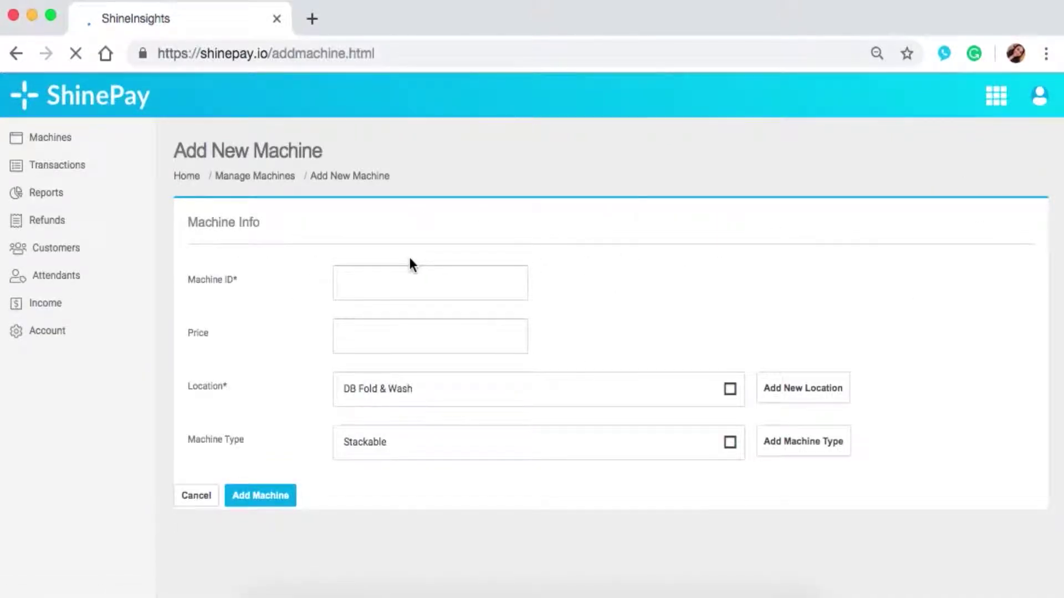
{"action": "left_click", "coordinate": [380, 275]}
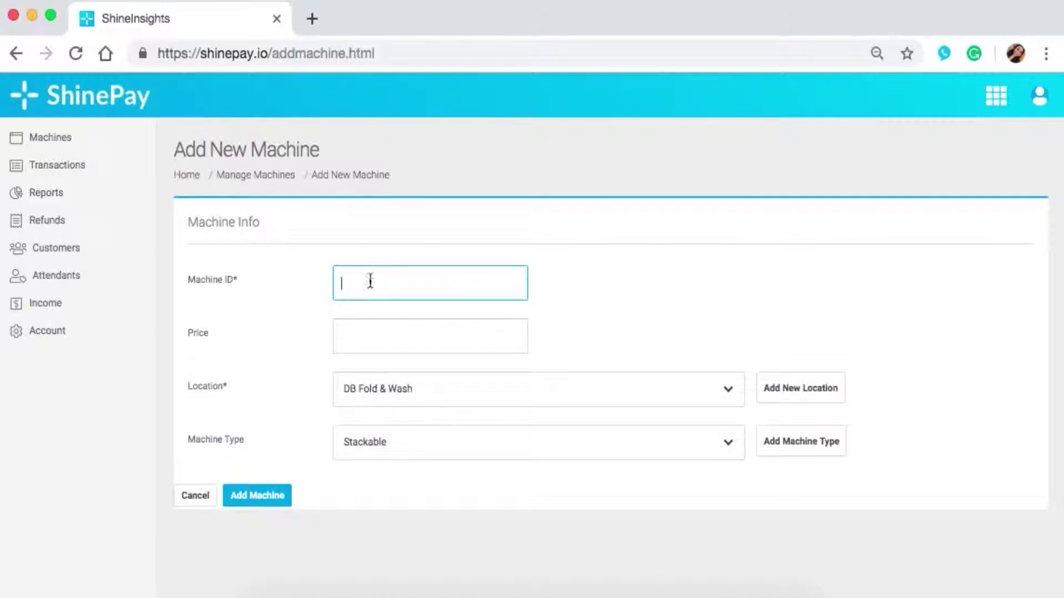
{"action": "left_click", "coordinate": [354, 333]}
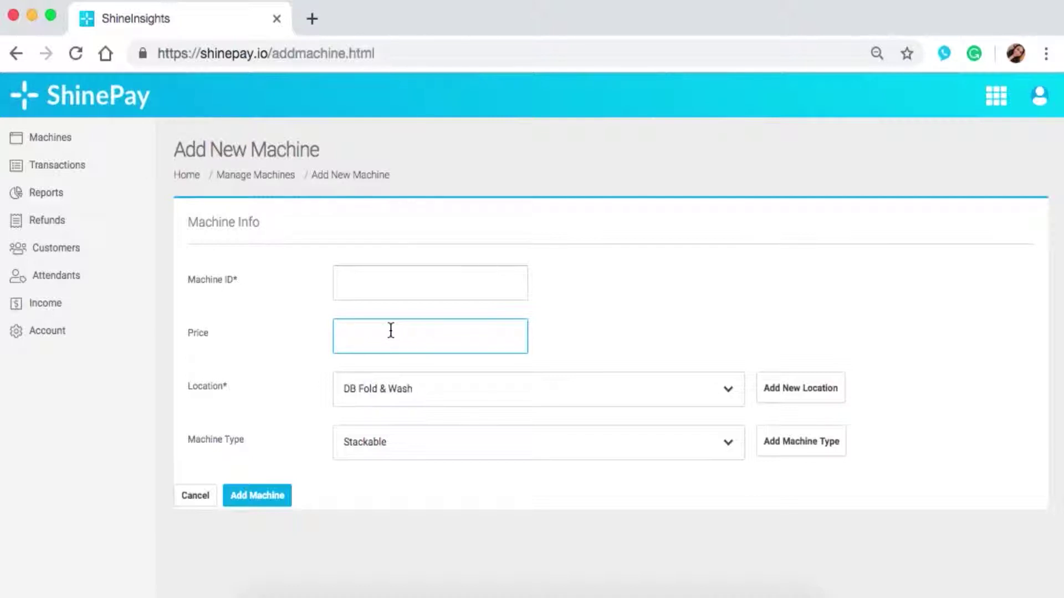
{"action": "left_click", "coordinate": [580, 315]}
- Look through the available locations and machine types in the new machine form without changing either selection
{"action": "left_click", "coordinate": [374, 408]}
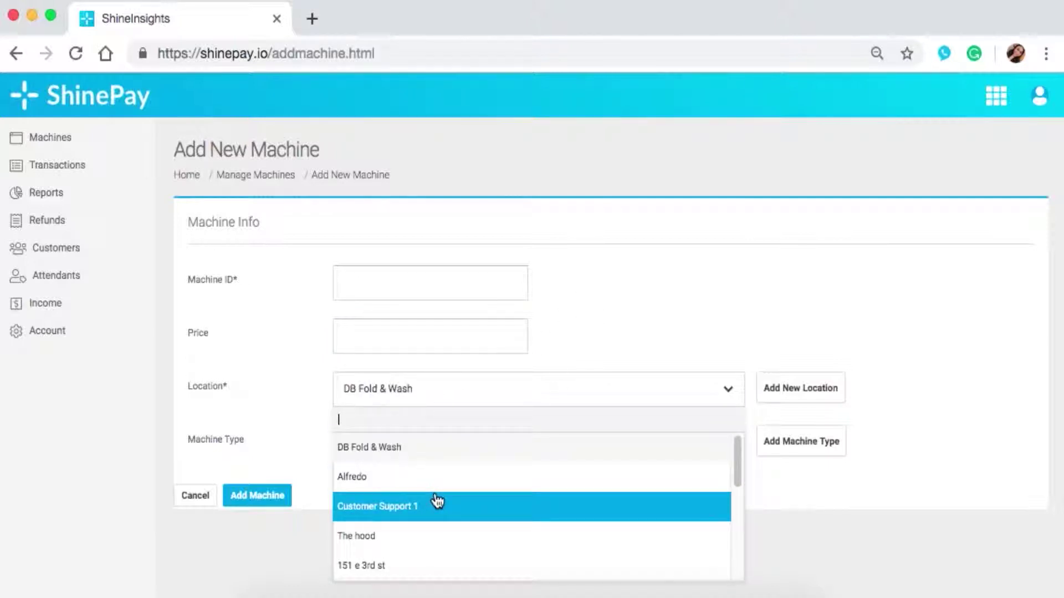
{"action": "scroll", "coordinate": [435, 498], "scroll_direction": "down", "scroll_amount": 3}
{"action": "scroll", "coordinate": [444, 499], "scroll_direction": "up", "scroll_amount": 1}
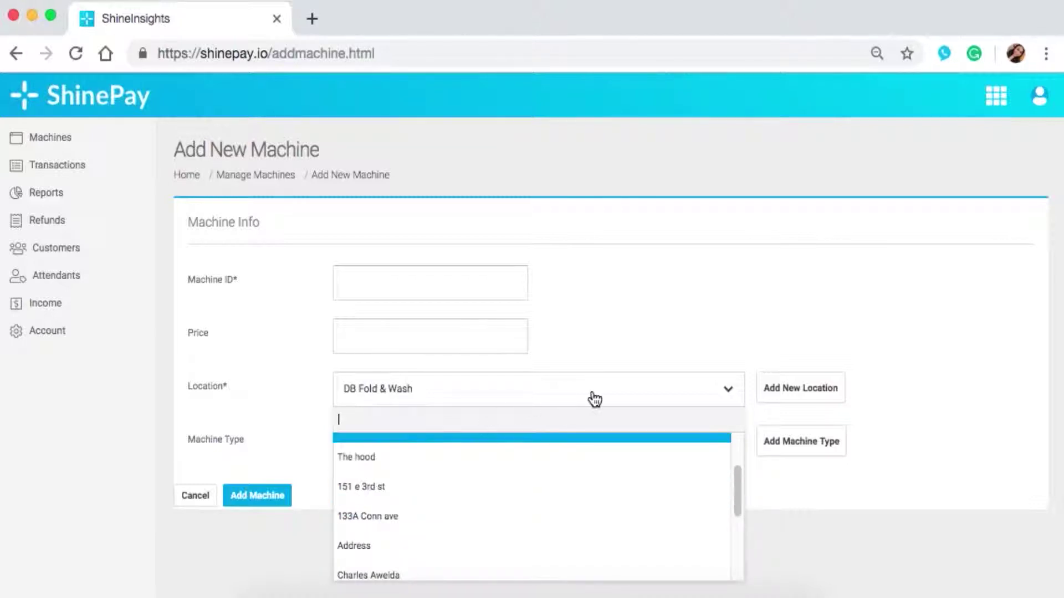
{"action": "left_click", "coordinate": [742, 324]}
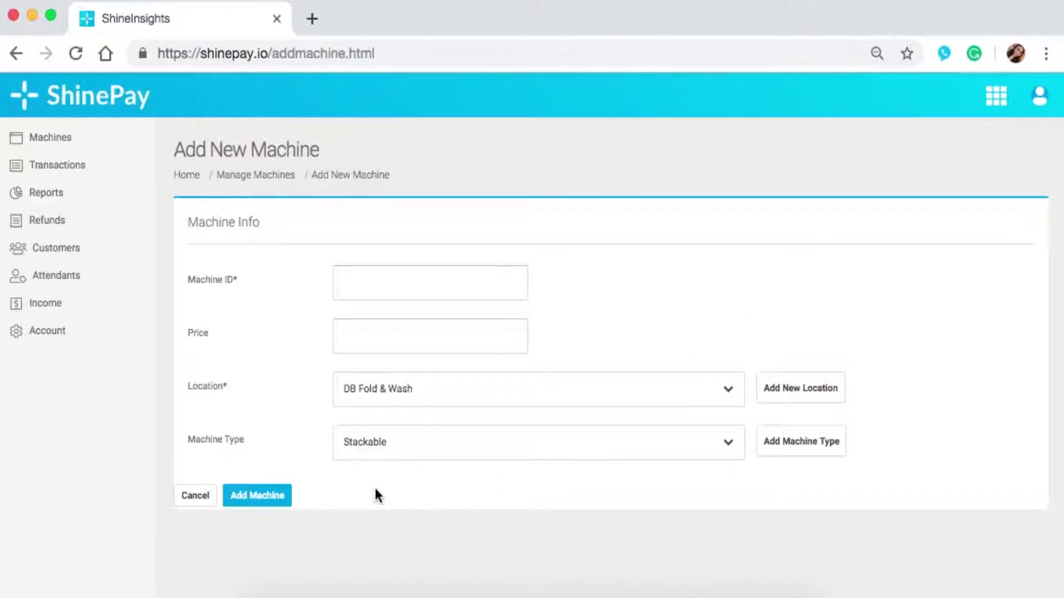
{"action": "left_click", "coordinate": [373, 442]}
{"action": "scroll", "coordinate": [438, 332], "scroll_direction": "down", "scroll_amount": 1}
{"action": "left_click", "coordinate": [683, 478]}
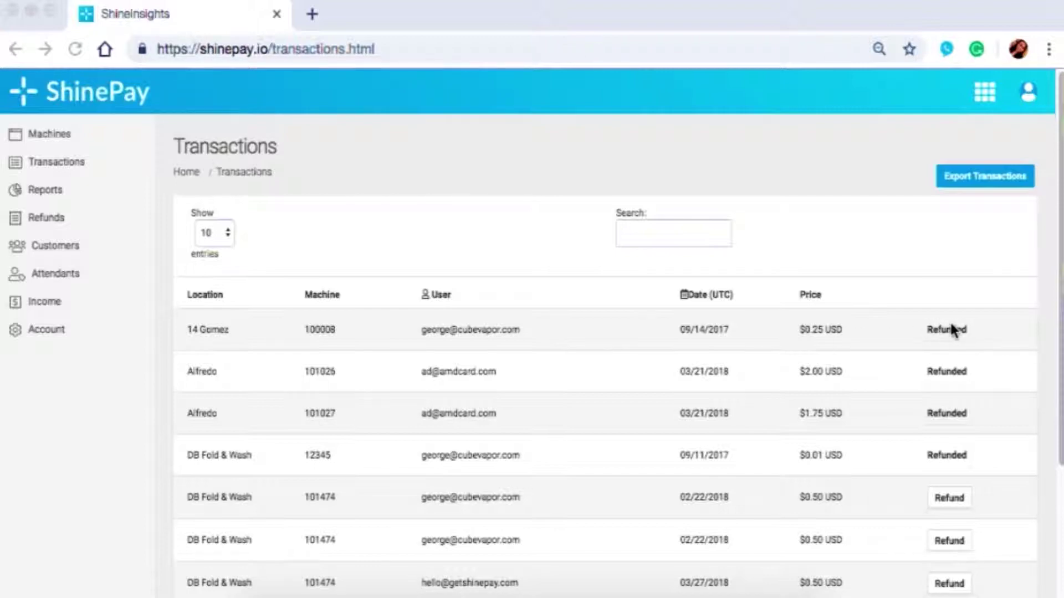
- Examine the transactions list, including each entry's machine, date, price and refund option, and the export option
{"action": "scroll", "coordinate": [948, 328], "scroll_direction": "down", "scroll_amount": 2}
{"action": "scroll", "coordinate": [947, 328], "scroll_direction": "down", "scroll_amount": 1}
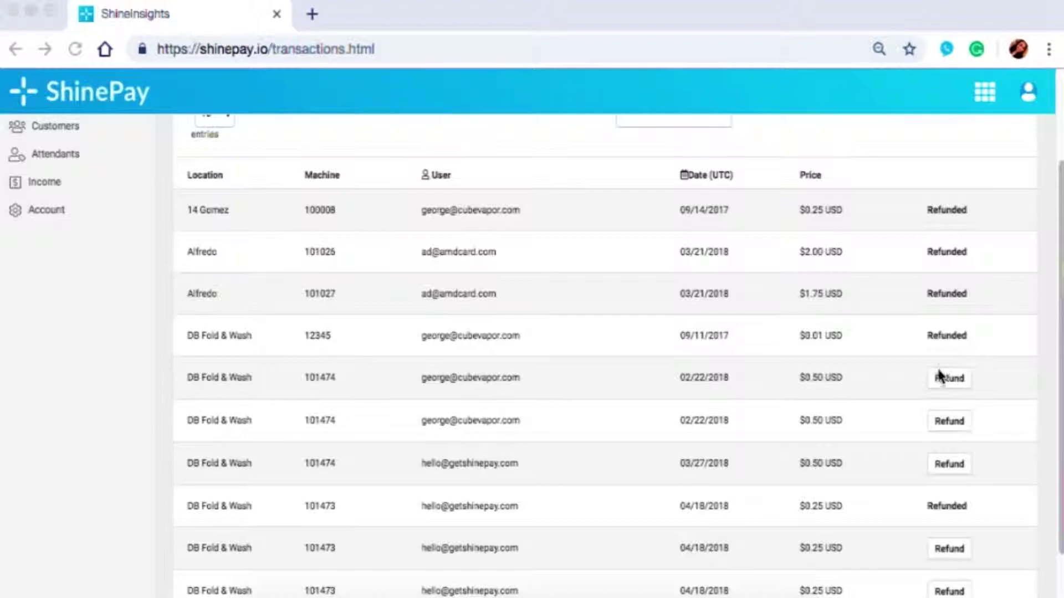
{"action": "scroll", "coordinate": [942, 377], "scroll_direction": "up", "scroll_amount": 3}
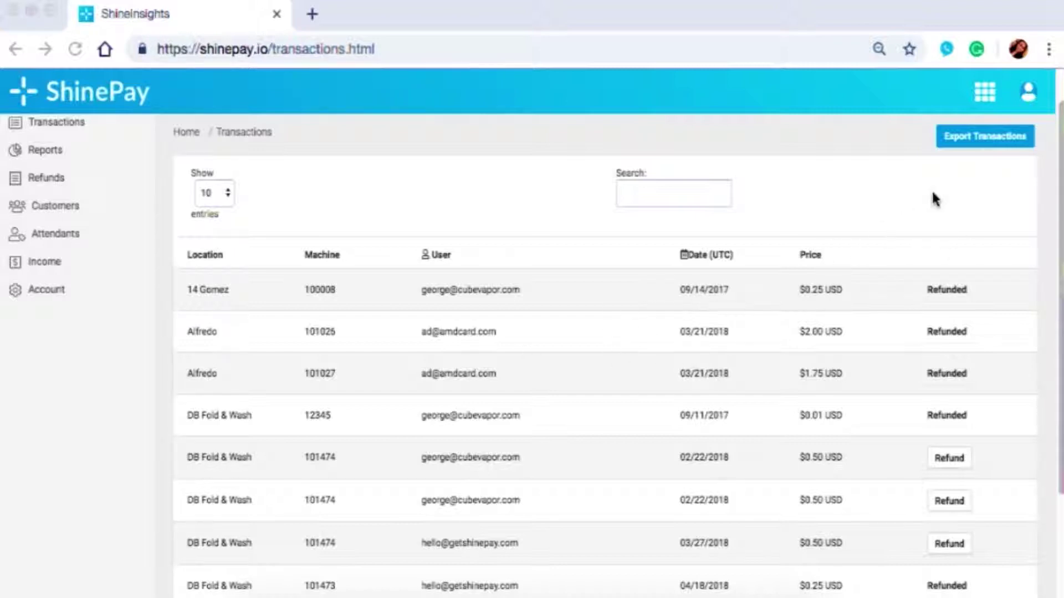
{"action": "scroll", "coordinate": [929, 214], "scroll_direction": "up", "scroll_amount": 1}
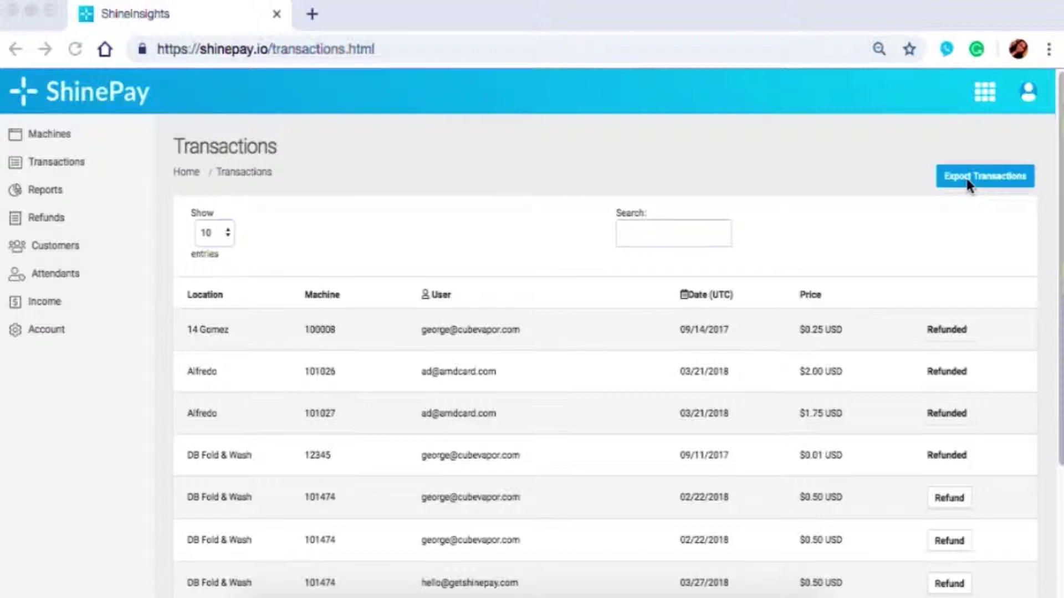
{"action": "scroll", "coordinate": [786, 211], "scroll_direction": "down", "scroll_amount": 1}
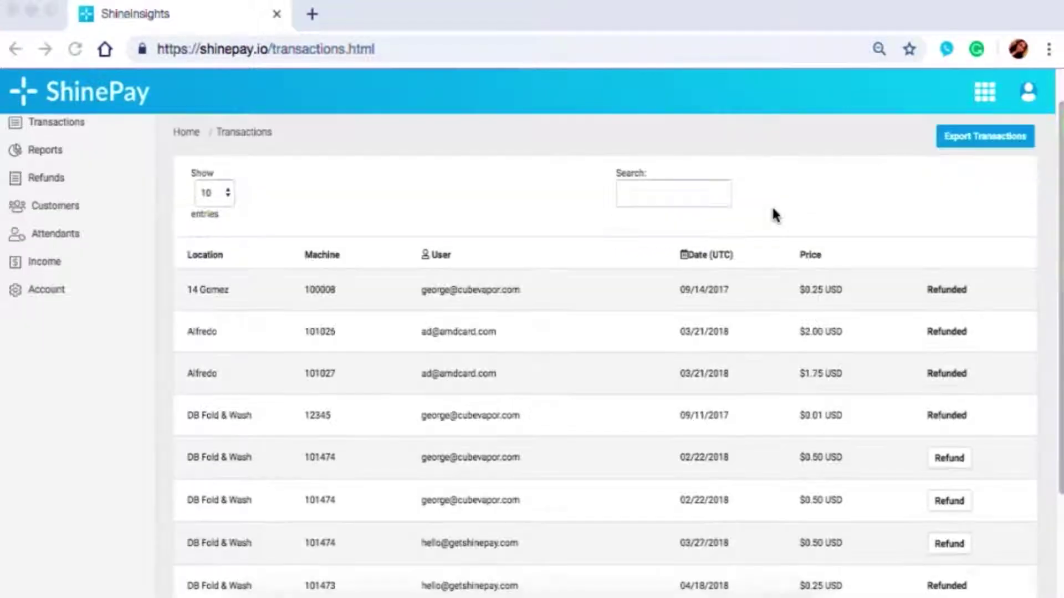
{"action": "scroll", "coordinate": [775, 215], "scroll_direction": "up", "scroll_amount": 1}
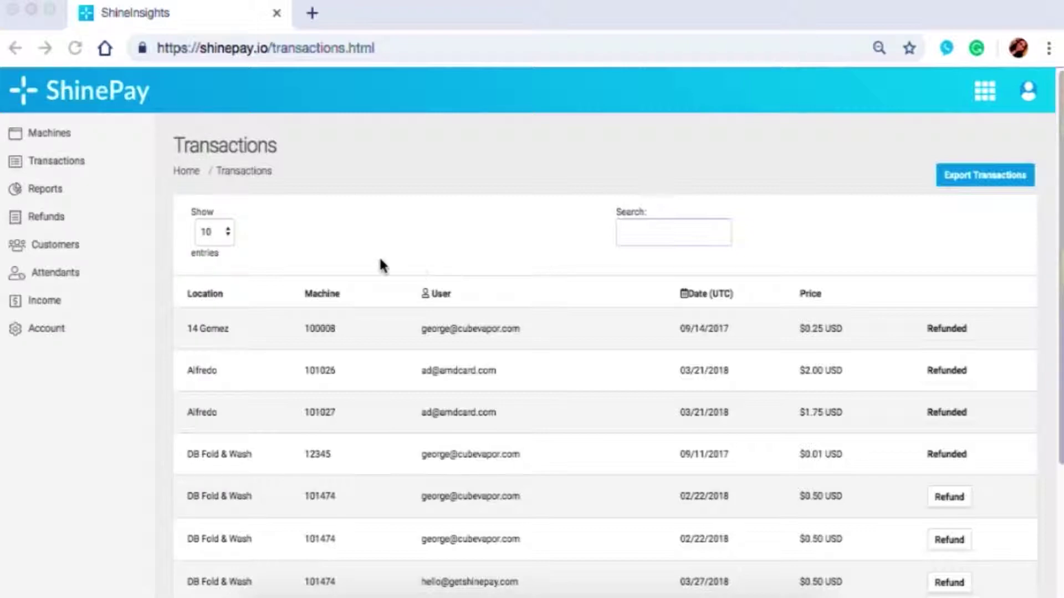
- Open the reports page and examine the summary totals and each location's transactions, gross revenue and net revenue
{"action": "left_click", "coordinate": [61, 194]}
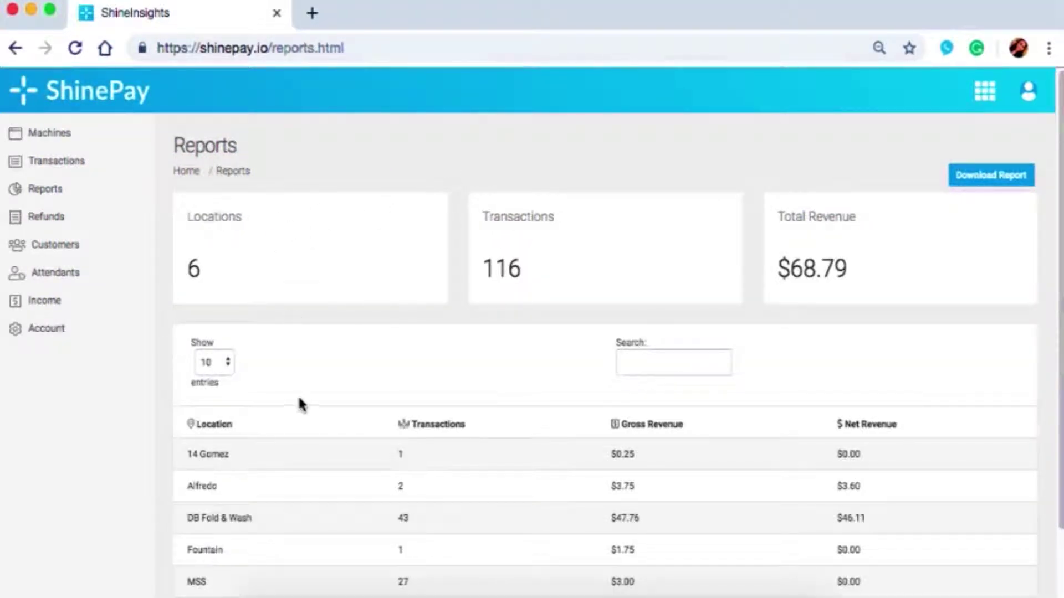
{"action": "scroll", "coordinate": [299, 404], "scroll_direction": "down", "scroll_amount": 1}
{"action": "scroll", "coordinate": [237, 451], "scroll_direction": "down", "scroll_amount": 1}
{"action": "scroll", "coordinate": [266, 533], "scroll_direction": "up", "scroll_amount": 2}
{"action": "scroll", "coordinate": [601, 242], "scroll_direction": "down", "scroll_amount": 3}
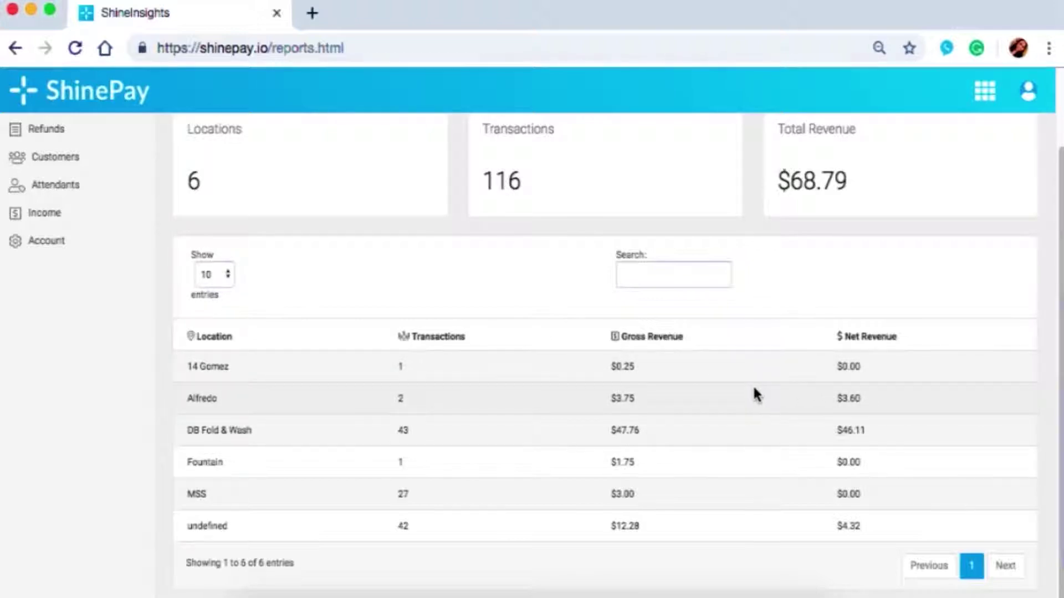
{"action": "scroll", "coordinate": [683, 391], "scroll_direction": "up", "scroll_amount": 3}
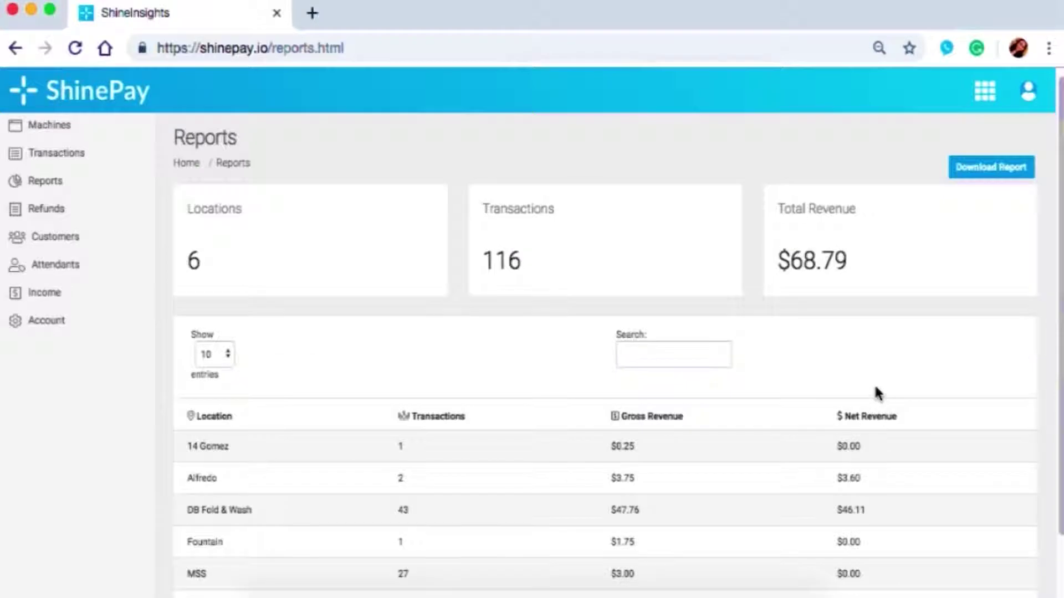
{"action": "scroll", "coordinate": [882, 397], "scroll_direction": "up", "scroll_amount": 1}
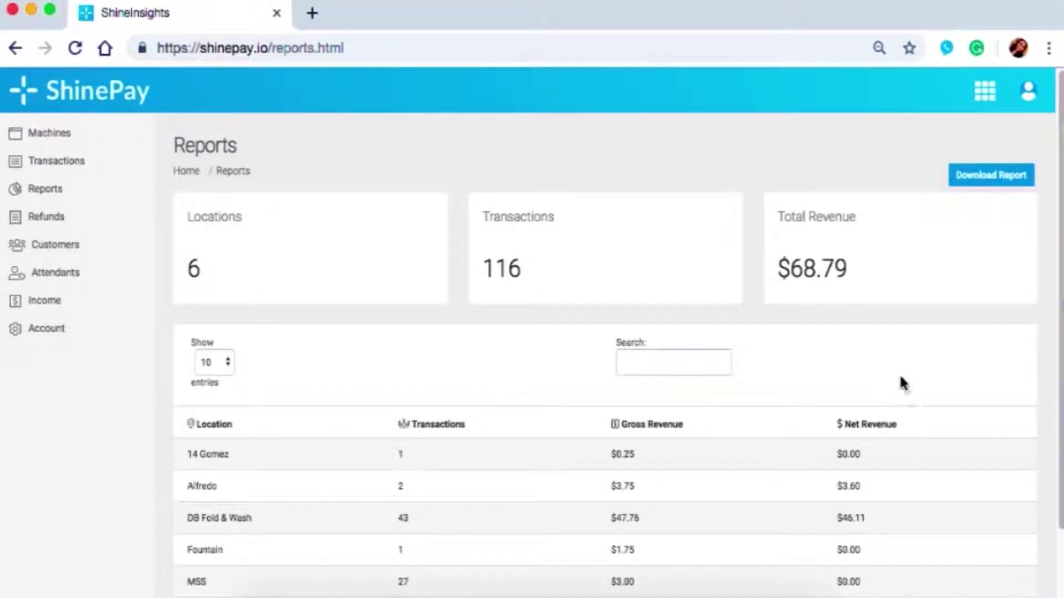
- View the start and end date options for generating a downloadable report, and close the dialog without generating one
{"action": "left_click", "coordinate": [982, 185]}
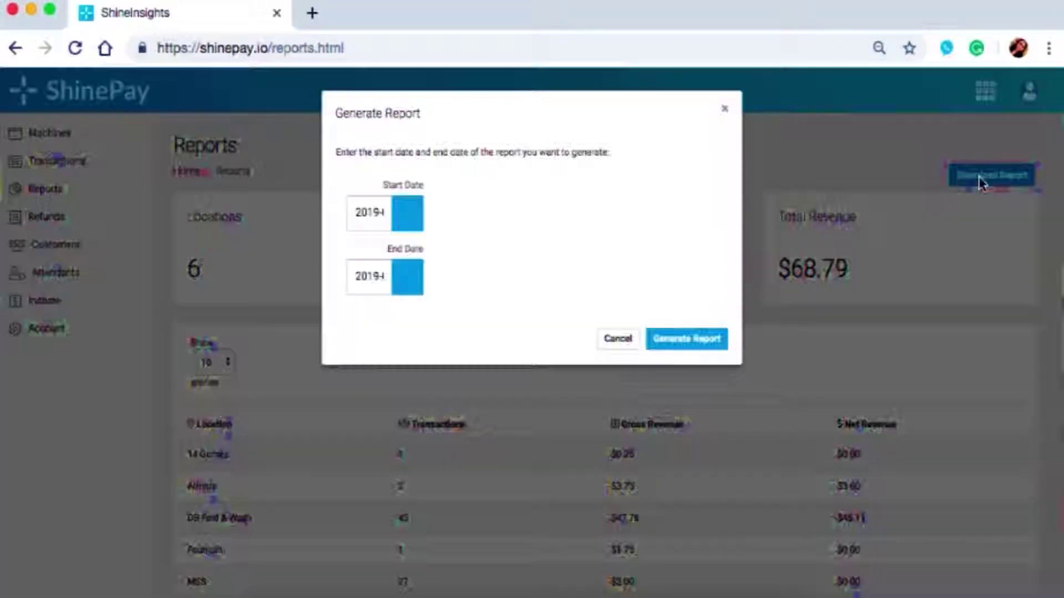
{"action": "left_click", "coordinate": [370, 209]}
{"action": "left_click", "coordinate": [368, 267]}
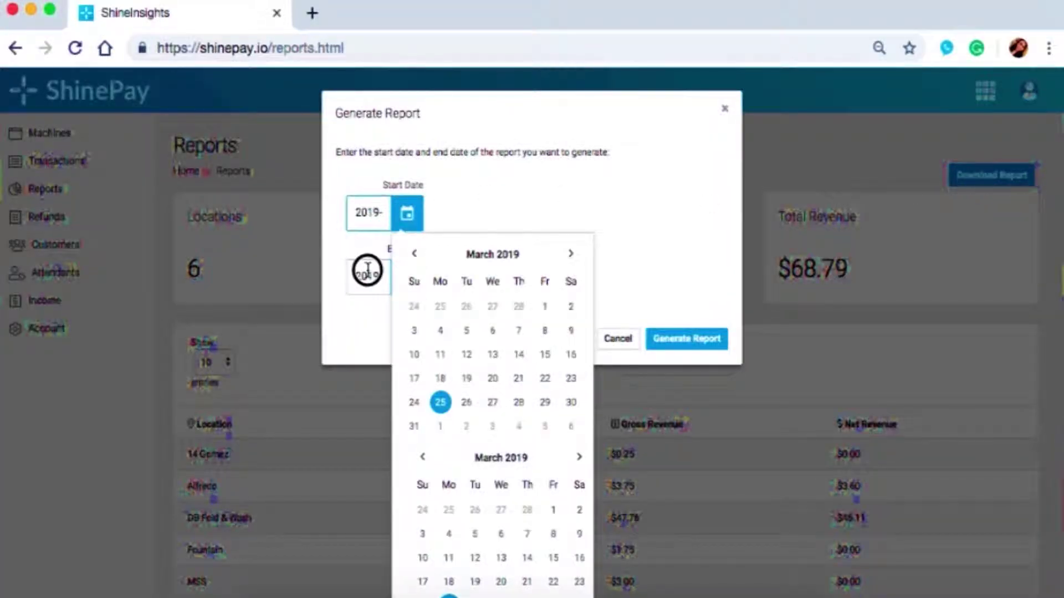
{"action": "left_click", "coordinate": [645, 238]}
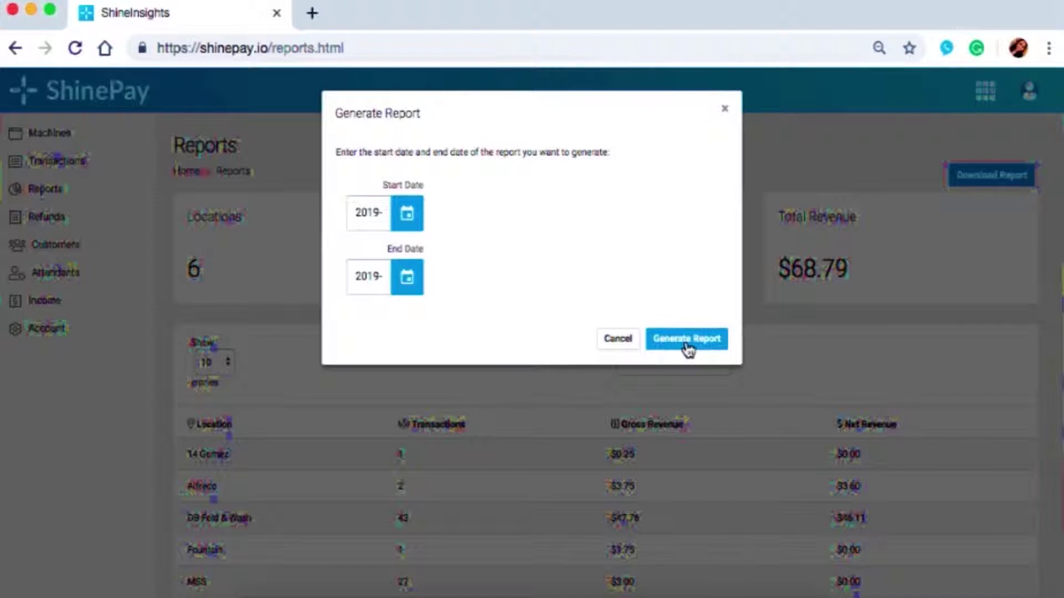
{"action": "left_click", "coordinate": [724, 108]}
{"action": "scroll", "coordinate": [732, 133], "scroll_direction": "down", "scroll_amount": 2}
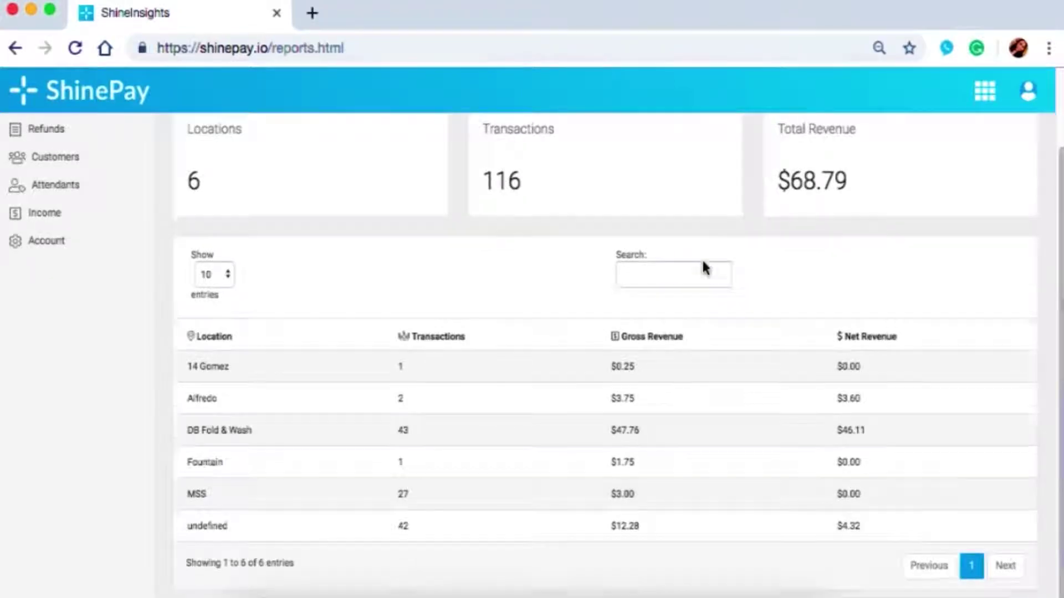
{"action": "scroll", "coordinate": [701, 260], "scroll_direction": "up", "scroll_amount": 2}
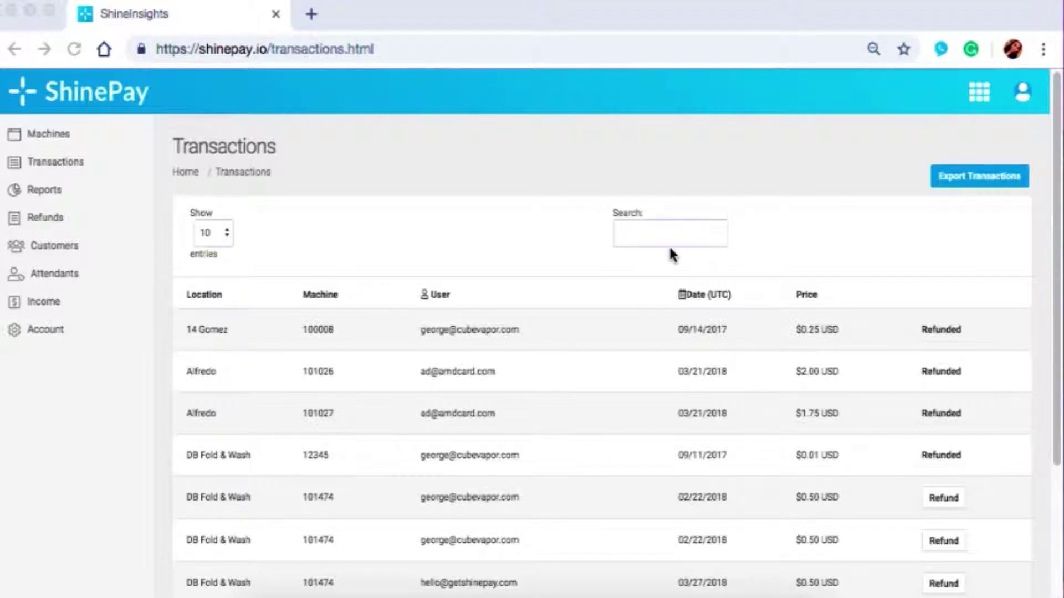
- Open the refunds page to view the pending refund requests
{"action": "left_click", "coordinate": [50, 217]}
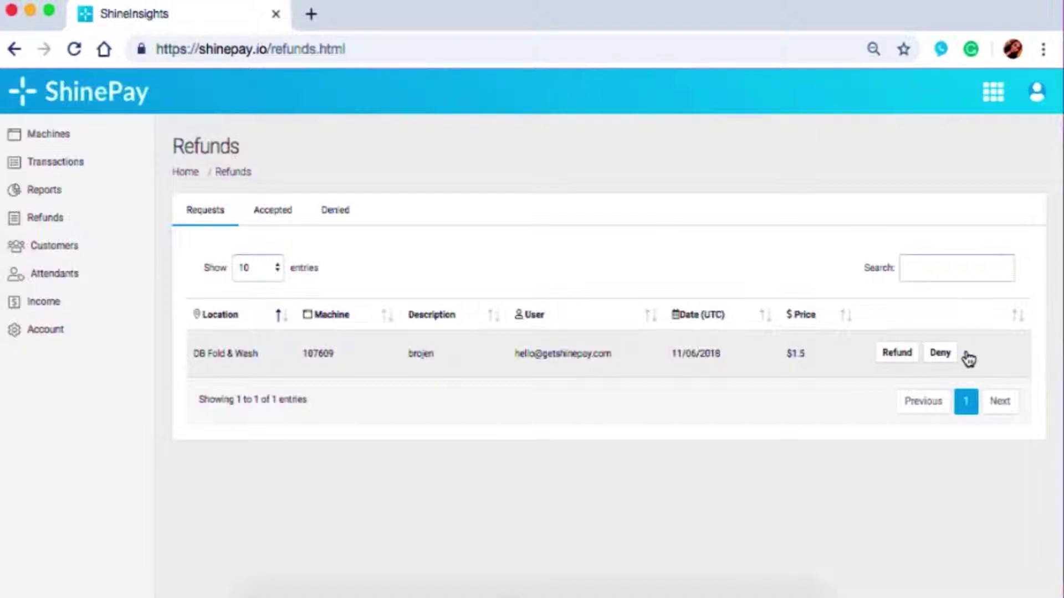
- Activate the search field above the pending refund requests
{"action": "left_click", "coordinate": [913, 263]}
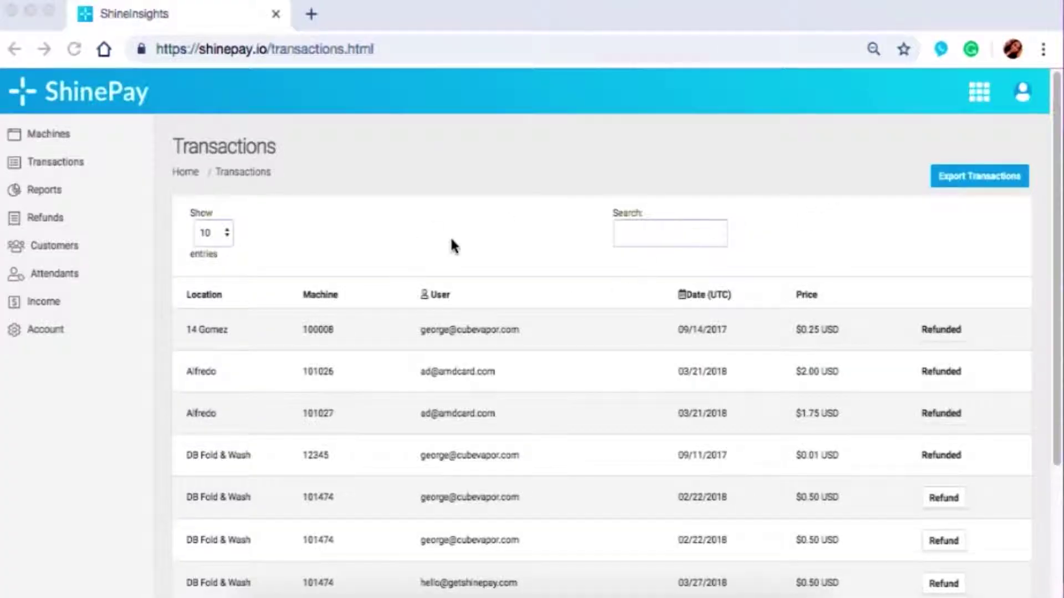
- Open the customers page, look through the list of users and activate the customer search field
{"action": "left_click", "coordinate": [27, 251]}
{"action": "left_click", "coordinate": [31, 254]}
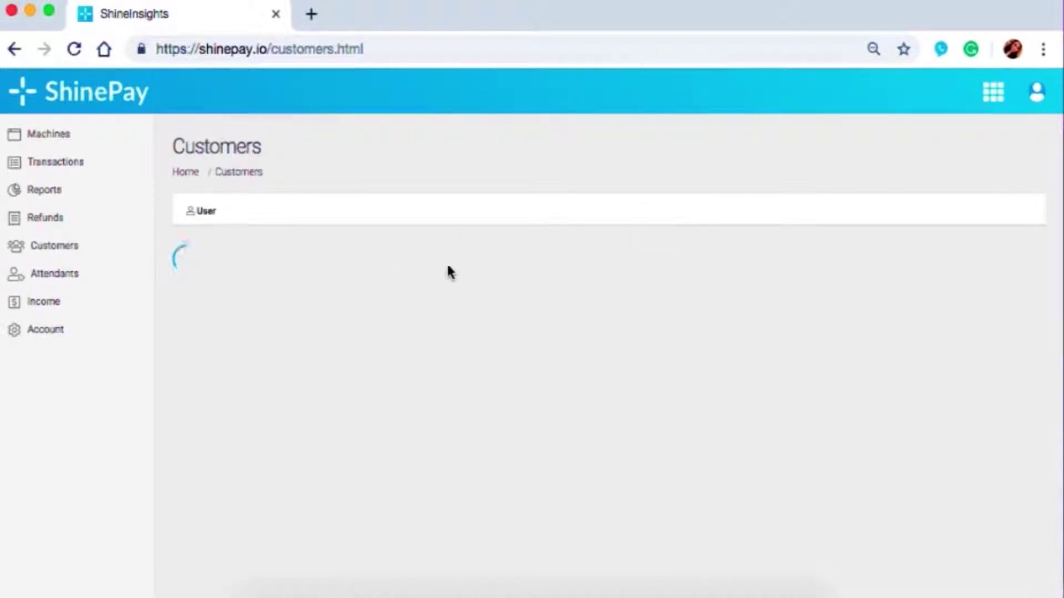
{"action": "scroll", "coordinate": [214, 233], "scroll_direction": "down", "scroll_amount": 1}
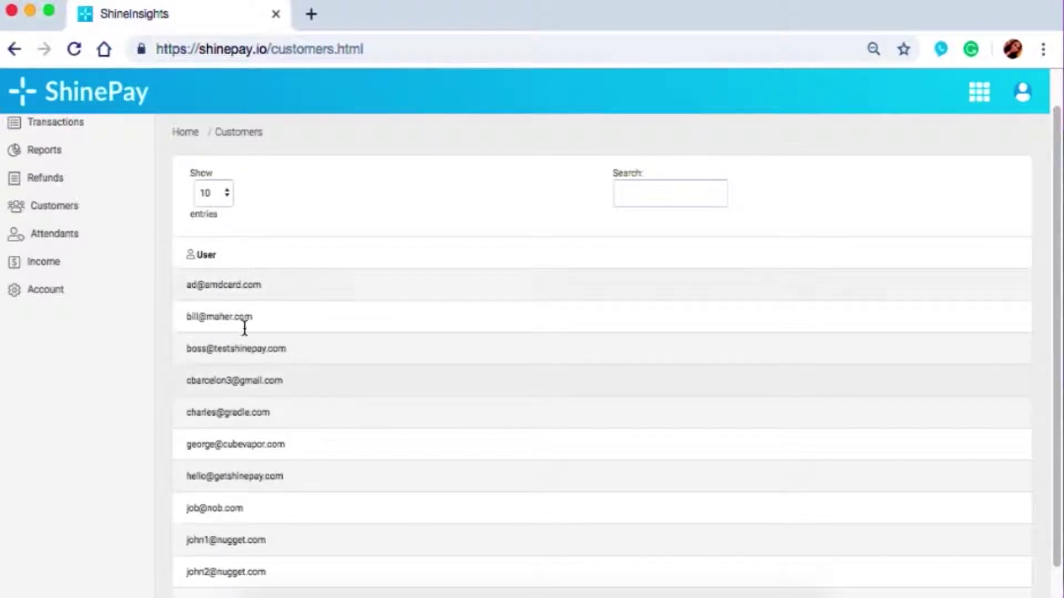
{"action": "left_click", "coordinate": [665, 188]}
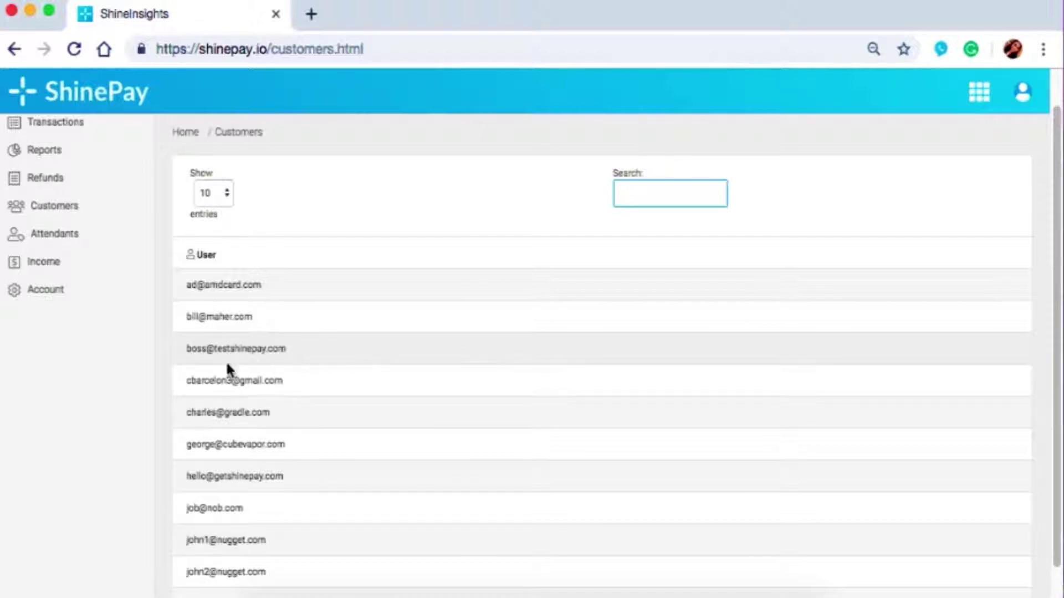
- Open the third listed customer's record and examine the email, sign-up date, transactions, refunds/denials and the transaction search field
{"action": "left_click", "coordinate": [299, 355]}
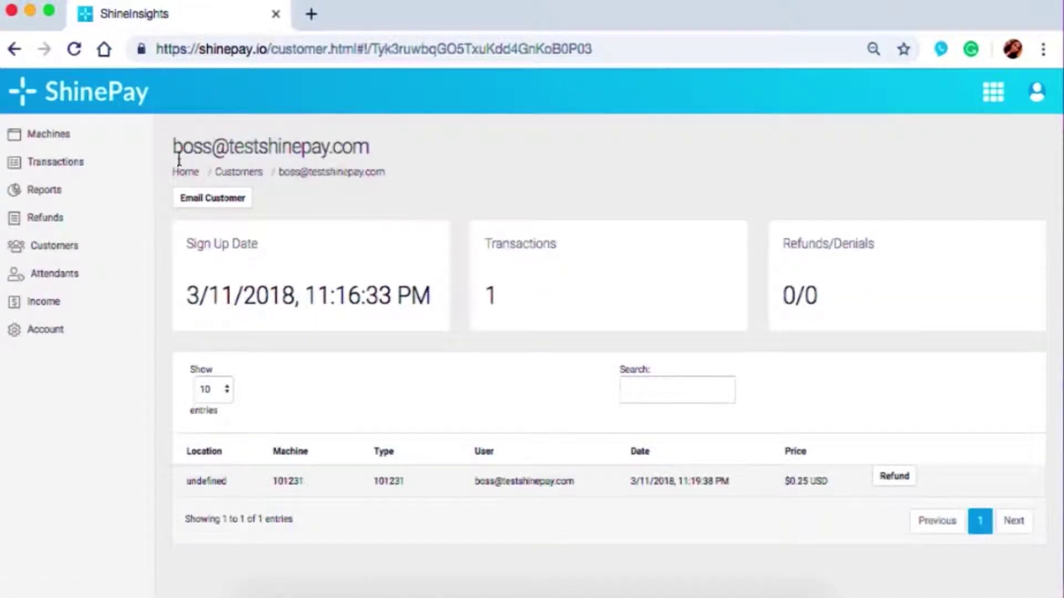
{"action": "left_click", "coordinate": [182, 144]}
{"action": "left_click_drag", "start_coordinate": [182, 144], "coordinate": [490, 148]}
{"action": "left_click", "coordinate": [487, 148]}
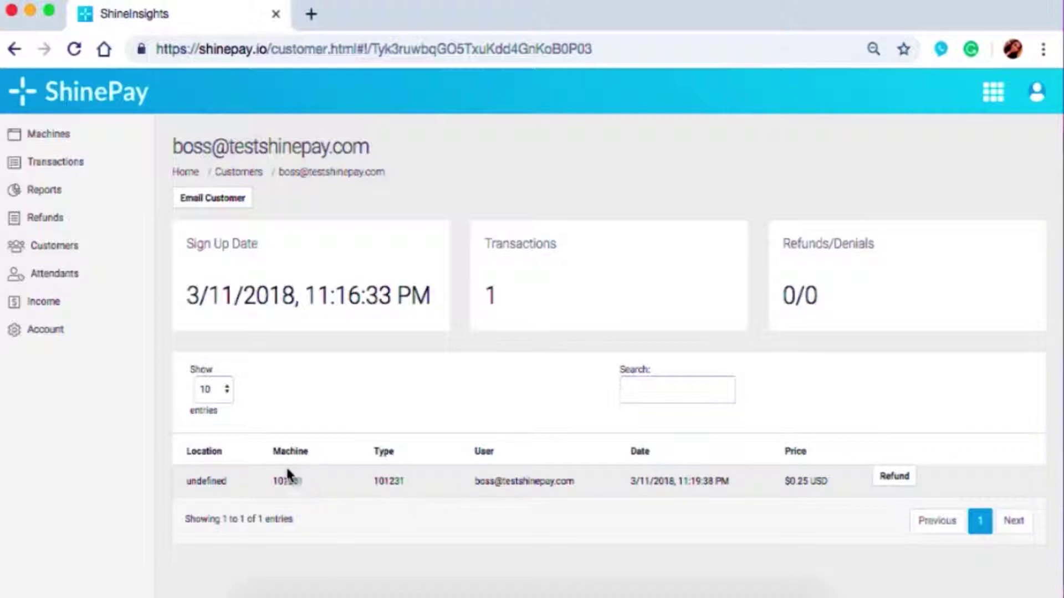
{"action": "left_click", "coordinate": [647, 391]}
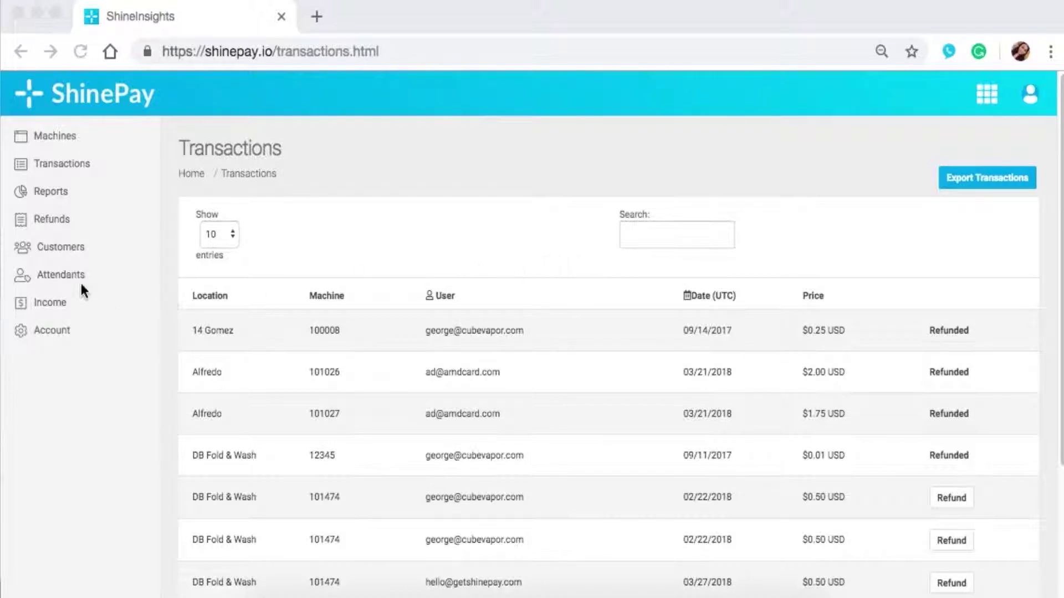
- Open the attendants page and bring up the form for adding a new attendant
{"action": "left_click", "coordinate": [57, 278]}
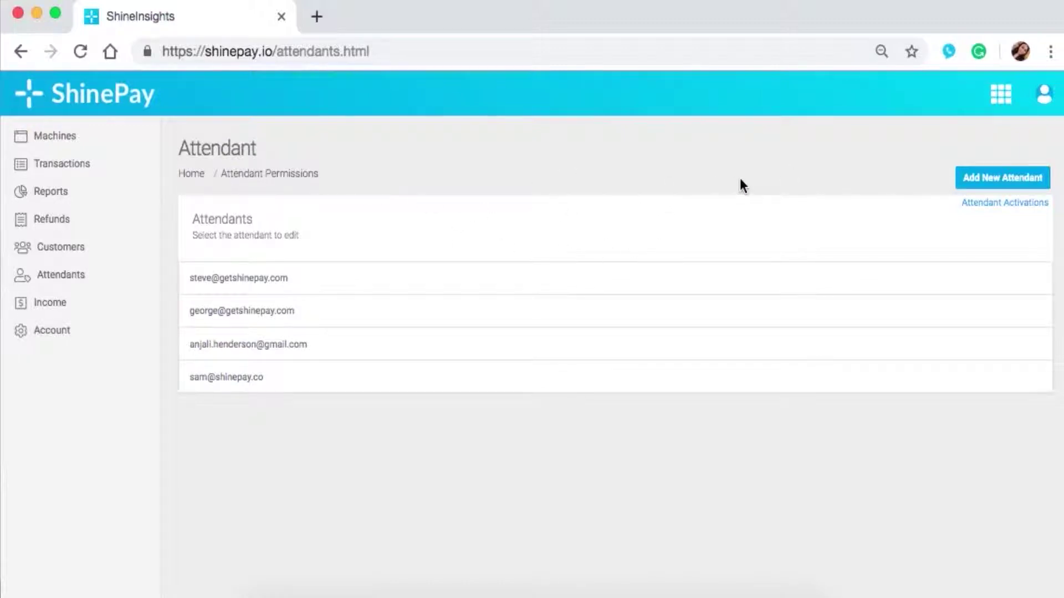
{"action": "left_click", "coordinate": [983, 186]}
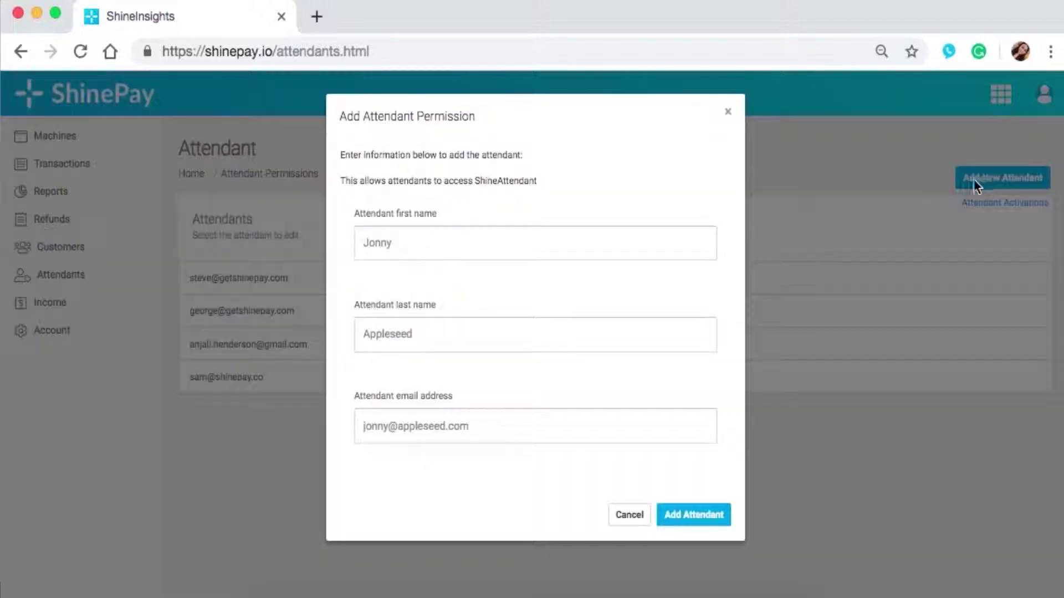